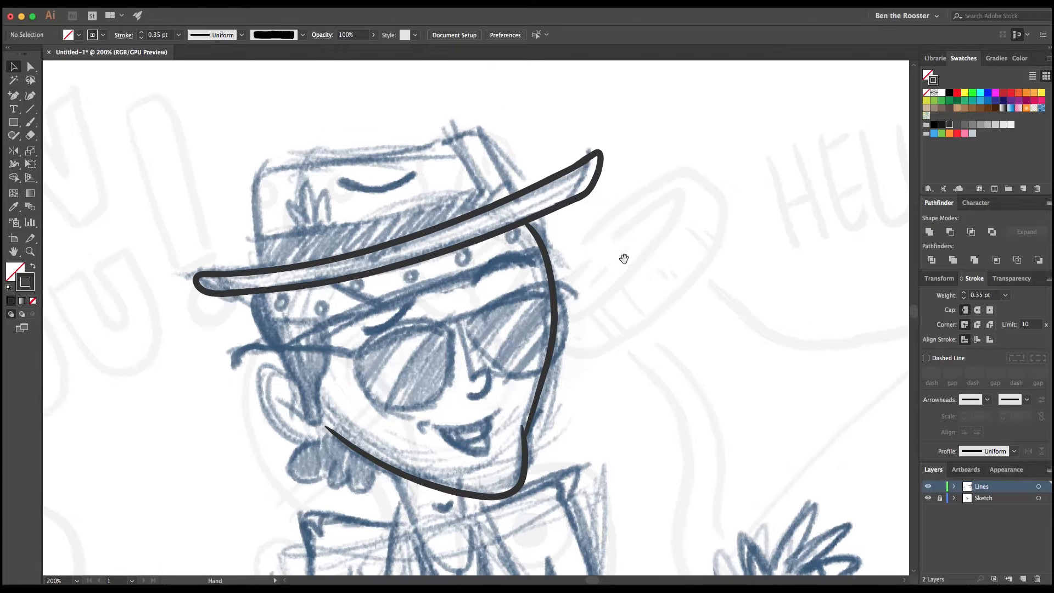
# - Trace the hat band and the crown outline over the sketch with the Paintbrush, using the tapered elliptical width profile
pyautogui.click(232, 37)
pyautogui.click(226, 106)
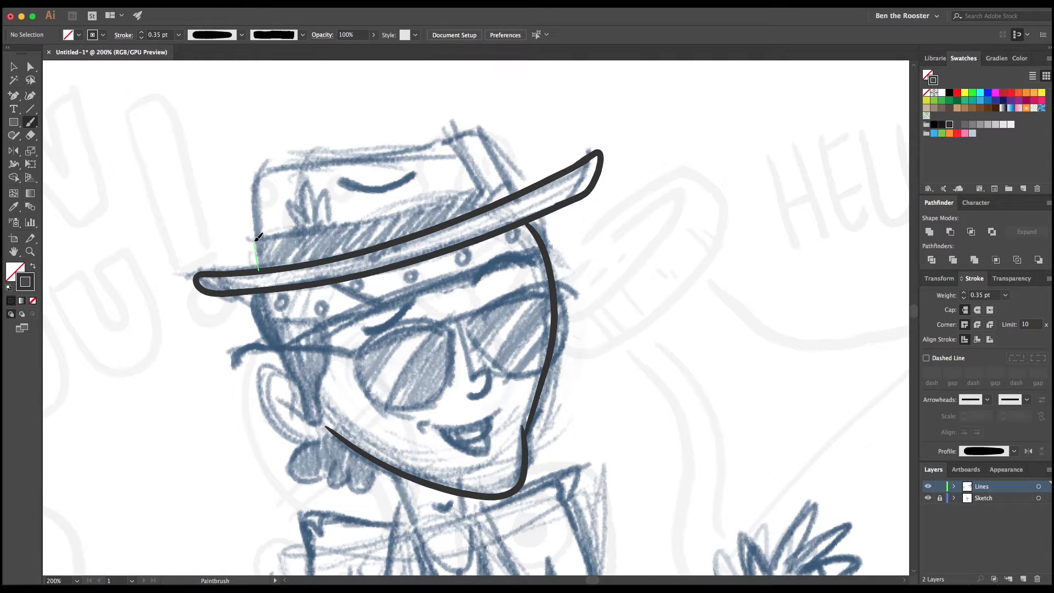
pyautogui.moveTo(518, 194); pyautogui.dragTo(516, 193)
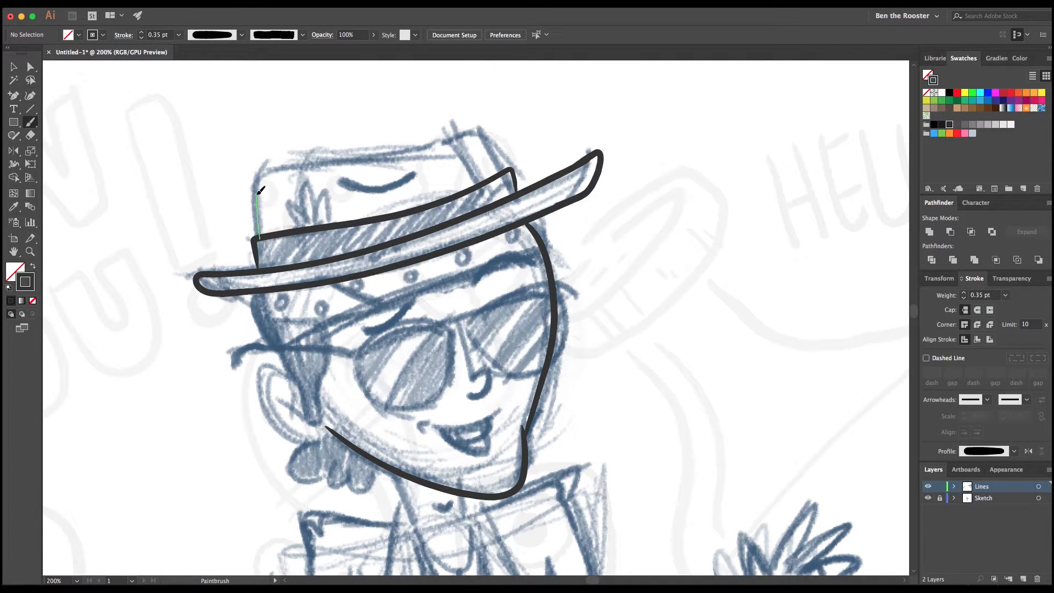
pyautogui.moveTo(394, 151)
pyautogui.mouseDown()
pyautogui.moveTo(507, 170)
pyautogui.moveTo(501, 123)
pyautogui.moveTo(467, 144)
pyautogui.mouseUp()
# - Apply the Uniform width profile to the hat's crown and band lines and deselect them
pyautogui.press('v')
pyautogui.click(241, 34)
pyautogui.click(230, 51)
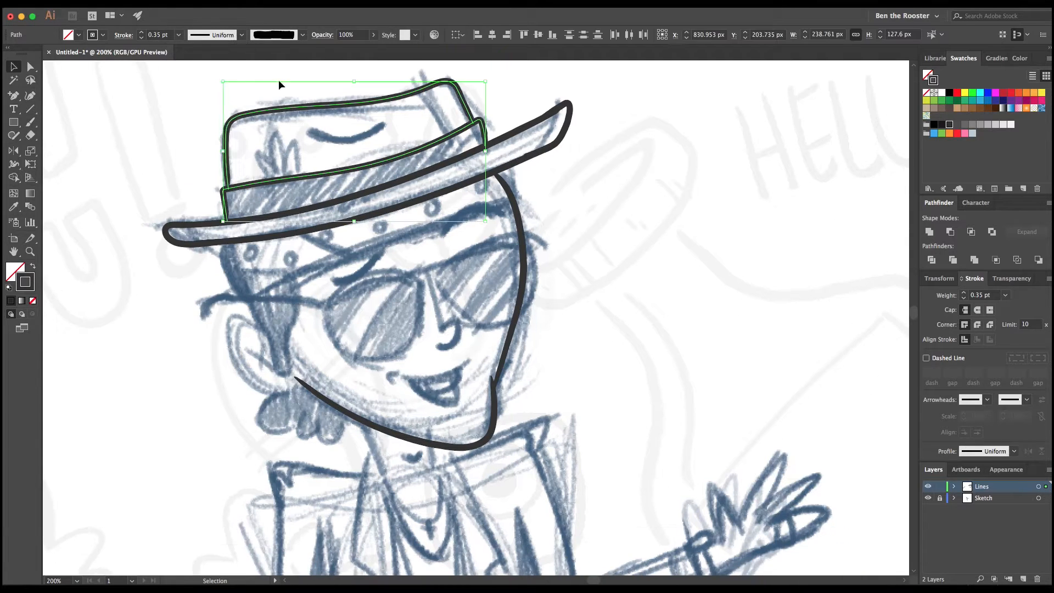
pyautogui.click(658, 290)
pyautogui.moveTo(658, 290); pyautogui.dragTo(637, 302)
# - Trace the nose and the smiling mouth with the Paintbrush, using the tapered elliptical width profile
pyautogui.press('b')
pyautogui.scroll(-2, 510, 268)
pyautogui.hscroll(-1, 510, 268)
pyautogui.click(242, 34)
pyautogui.click(211, 65)
pyautogui.moveTo(422, 254)
pyautogui.mouseDown()
pyautogui.moveTo(448, 319)
pyautogui.moveTo(428, 343)
pyautogui.mouseUp()
pyautogui.press('space')
pyautogui.moveTo(488, 367)
pyautogui.mouseDown()
pyautogui.moveTo(484, 341)
pyautogui.moveTo(449, 339)
pyautogui.mouseUp()
pyautogui.moveTo(406, 346); pyautogui.dragTo(433, 354)
# - Trace the upper rims of the sunglasses and the outline of the left lens
pyautogui.press('space')
pyautogui.moveTo(426, 218)
pyautogui.mouseDown()
pyautogui.moveTo(396, 259)
pyautogui.moveTo(402, 237)
pyautogui.moveTo(373, 240)
pyautogui.mouseUp()
pyautogui.moveTo(394, 233)
pyautogui.mouseDown()
pyautogui.moveTo(448, 209)
pyautogui.moveTo(491, 214)
pyautogui.mouseUp()
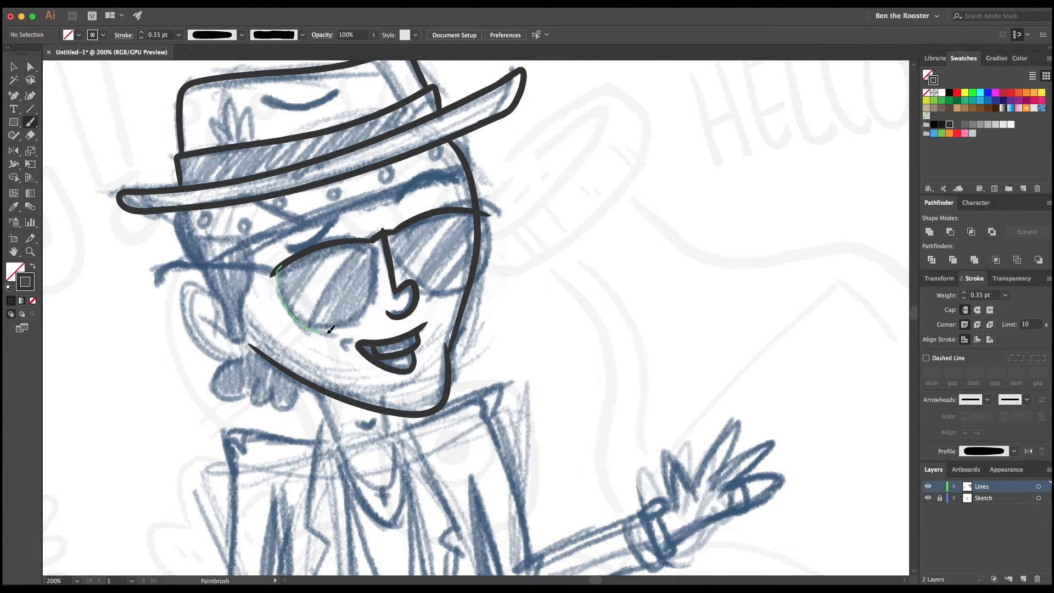
pyautogui.moveTo(381, 255); pyautogui.dragTo(362, 239)
# - Copy the left lens outline onto the right lens and adjust its position, shape and anchor points to fit the frame
pyautogui.press('v')
pyautogui.moveTo(364, 322); pyautogui.dragTo(476, 294)
pyautogui.press('super+f')
pyautogui.moveTo(493, 252); pyautogui.dragTo(484, 224)
pyautogui.moveTo(428, 308); pyautogui.dragTo(455, 301)
pyautogui.moveTo(519, 271); pyautogui.dragTo(510, 276)
pyautogui.press('a')
pyautogui.click(486, 223)
pyautogui.keyDown('shift'); pyautogui.click(477, 212); pyautogui.keyUp('shift')
pyautogui.press('v')
pyautogui.click(528, 232)
pyautogui.click(928, 498)
pyautogui.click(928, 497)
# - Remove the part of the face outline that runs behind the right sunglasses lens
pyautogui.click(474, 200)
pyautogui.hotkey('shift', 'e')
pyautogui.moveTo(477, 216); pyautogui.dragTo(467, 292)
pyautogui.press('v')
pyautogui.click(526, 347)
pyautogui.click(455, 298)
pyautogui.moveTo(497, 231)
pyautogui.mouseDown()
pyautogui.moveTo(501, 272)
pyautogui.moveTo(483, 245)
pyautogui.mouseUp()
pyautogui.click(609, 240)
pyautogui.scroll(-1, 610, 242)
pyautogui.click(473, 275)
pyautogui.press('+')
pyautogui.click(477, 247)
pyautogui.press('a')
pyautogui.click(513, 258)
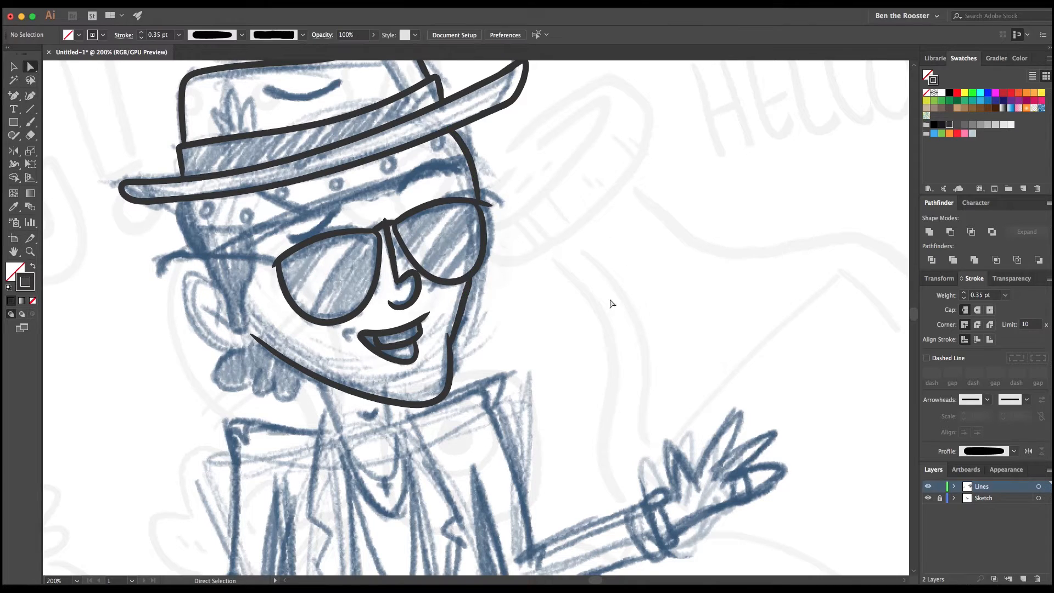
# - Trace the bandana under the hat brim, including its left edge, lower edge and folds
pyautogui.press('b')
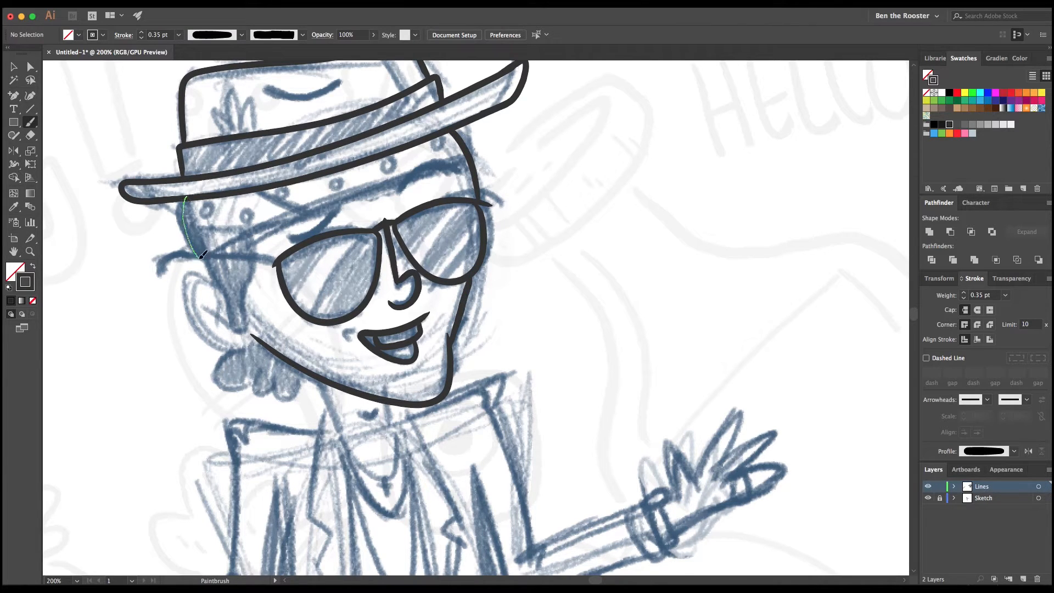
pyautogui.moveTo(340, 190); pyautogui.dragTo(342, 190)
pyautogui.press('super+z')
pyautogui.moveTo(185, 198); pyautogui.dragTo(206, 260)
pyautogui.moveTo(202, 259); pyautogui.dragTo(295, 213)
pyautogui.moveTo(256, 191); pyautogui.dragTo(282, 206)
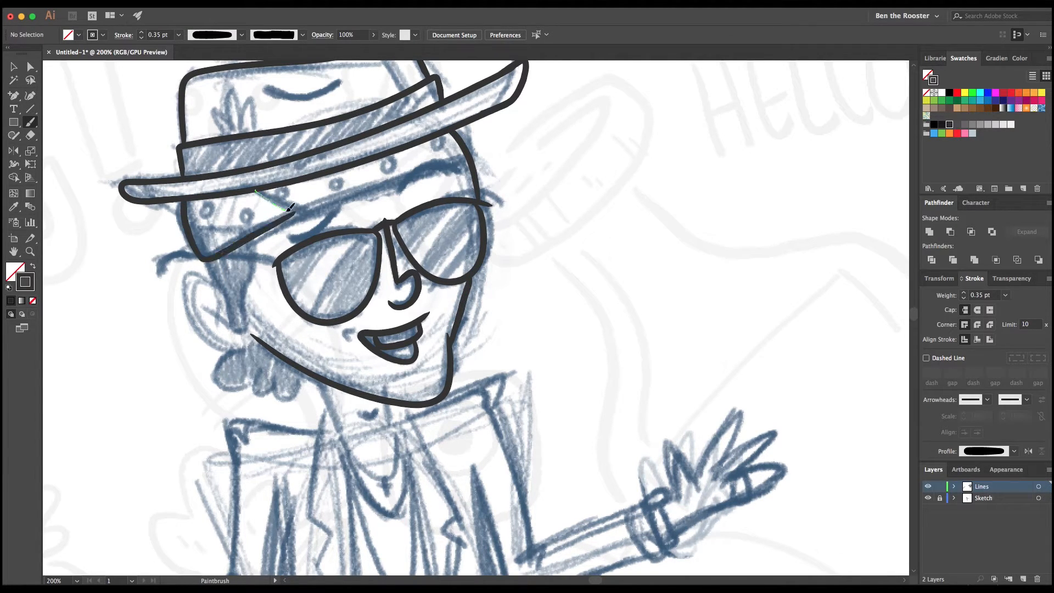
pyautogui.moveTo(426, 164)
pyautogui.mouseDown()
pyautogui.moveTo(473, 146)
pyautogui.moveTo(431, 161)
pyautogui.mouseUp()
pyautogui.press('super+z')
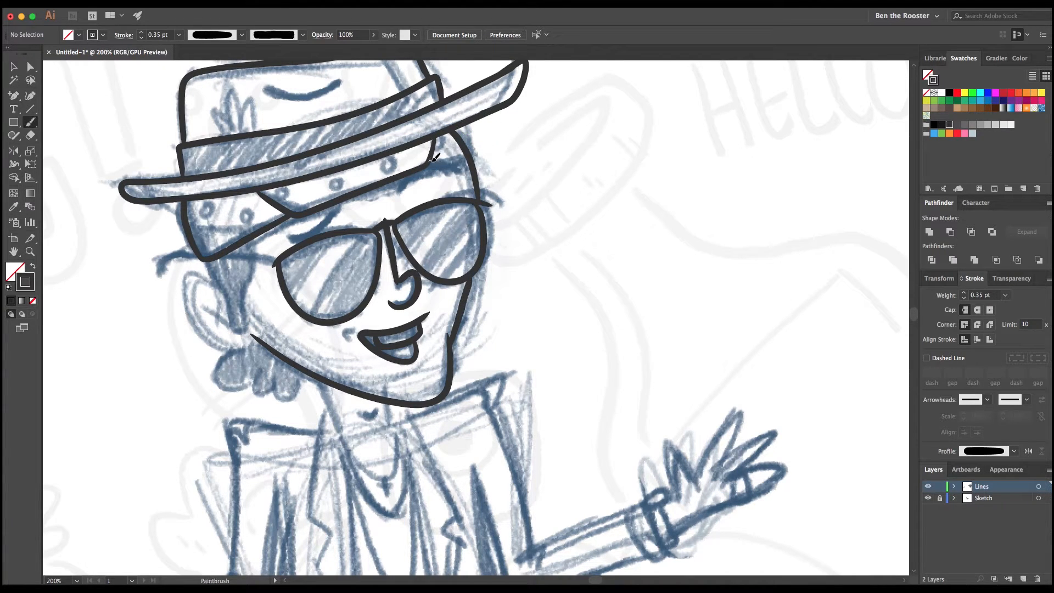
# - Trace the hair edge at the right temple and remove the overlapping top segment of the face outline
pyautogui.moveTo(460, 128); pyautogui.dragTo(457, 131)
pyautogui.keyDown('super'); pyautogui.click(473, 172); pyautogui.keyUp('super')
pyautogui.press('+')
pyautogui.click(467, 154)
pyautogui.press('a')
pyautogui.click(454, 135)
pyautogui.press('Delete')
pyautogui.click(928, 498)
pyautogui.click(929, 498)
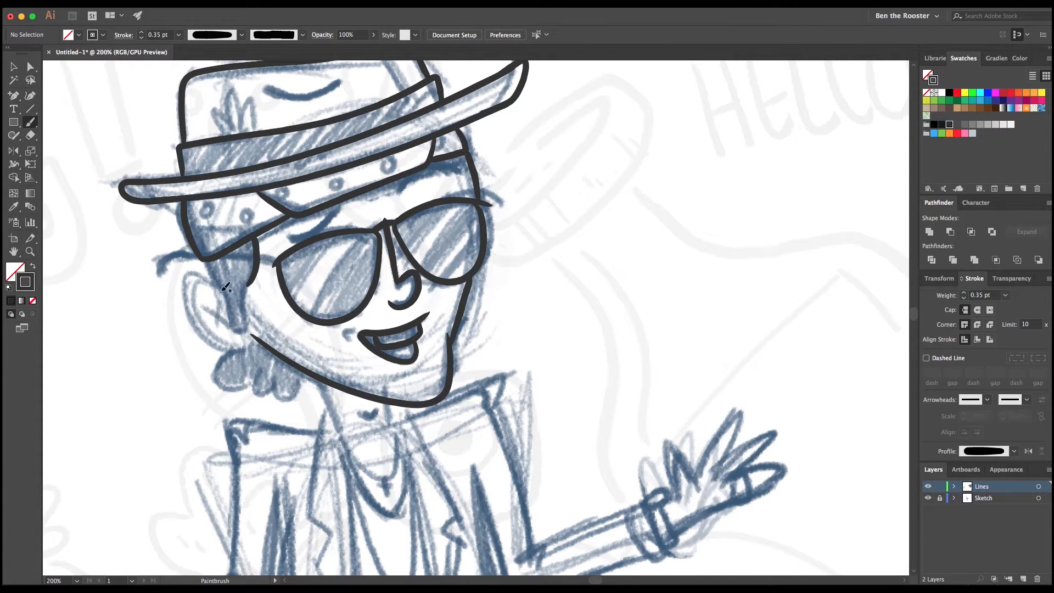
# - Trace the left ear and both eyebrows above the sunglasses
pyautogui.moveTo(246, 341); pyautogui.dragTo(245, 343)
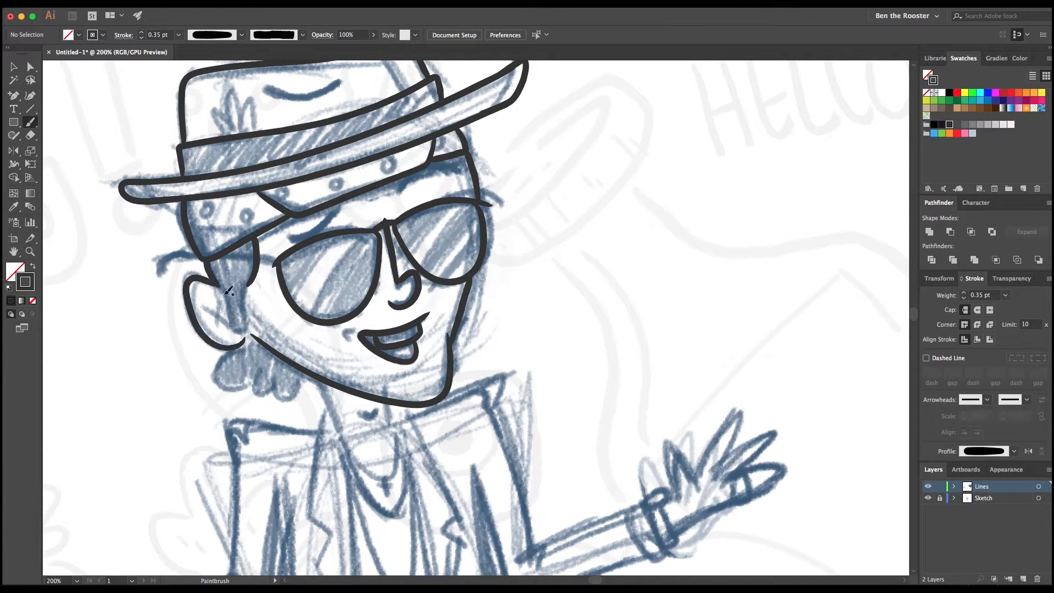
pyautogui.moveTo(280, 238); pyautogui.dragTo(328, 193)
pyautogui.moveTo(404, 195); pyautogui.dragTo(458, 183)
pyautogui.moveTo(528, 247); pyautogui.dragTo(489, 173)
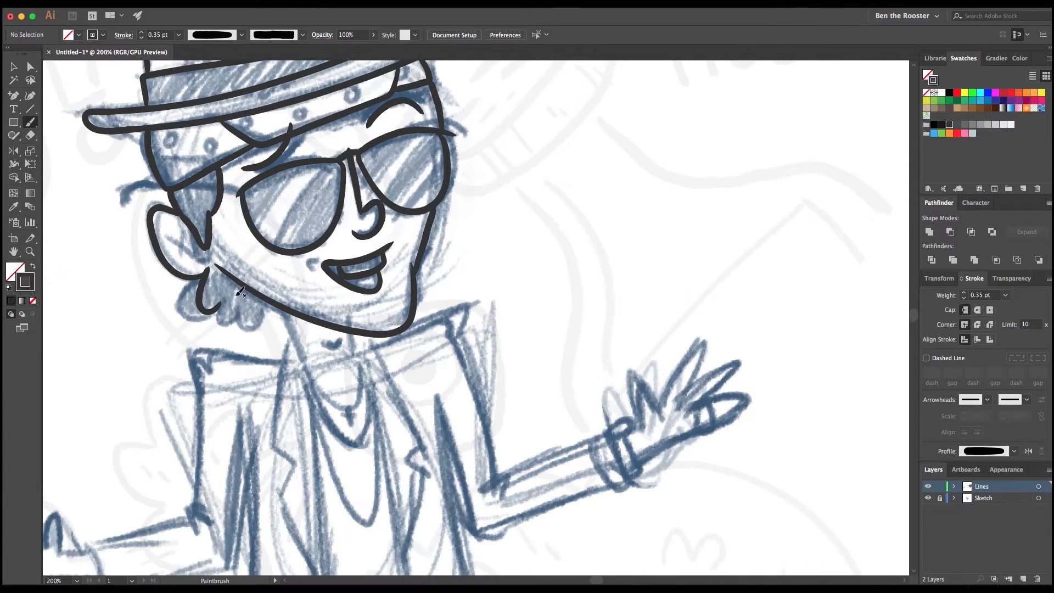
# - Trace the scalloped hair curls below the left ear, redoing the strokes that miss the sketch
pyautogui.press('super+z')
pyautogui.moveTo(204, 316); pyautogui.dragTo(226, 308)
pyautogui.press('super+z')
pyautogui.moveTo(208, 269)
pyautogui.mouseDown()
pyautogui.moveTo(193, 311)
pyautogui.moveTo(230, 305)
pyautogui.moveTo(245, 327)
pyautogui.moveTo(259, 309)
pyautogui.mouseUp()
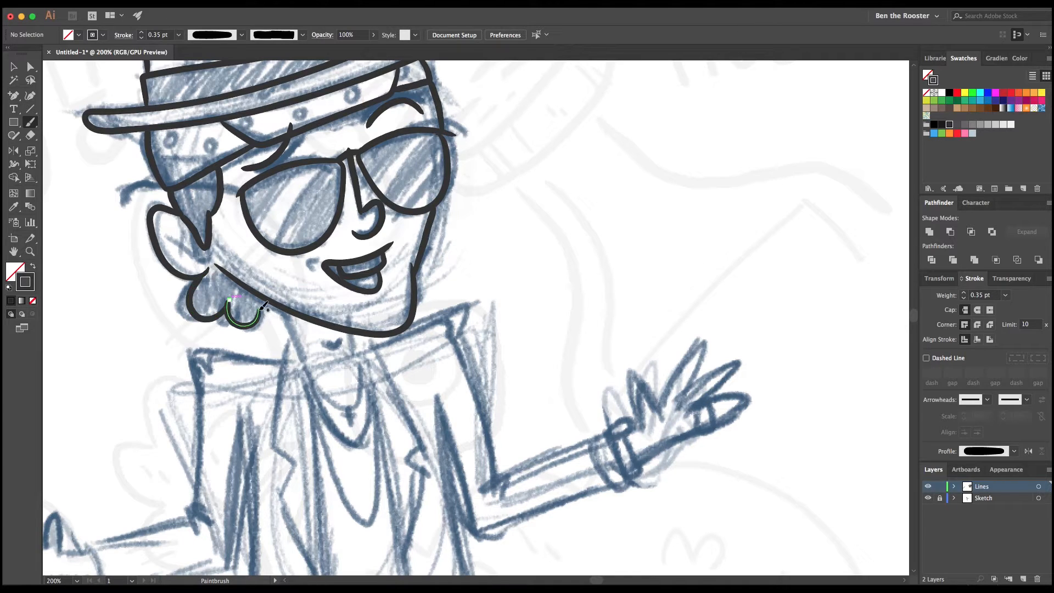
# - Trace both sides of the neck down into the V-shaped shirt neckline
pyautogui.moveTo(310, 373)
pyautogui.mouseDown()
pyautogui.moveTo(337, 431)
pyautogui.moveTo(358, 357)
pyautogui.moveTo(368, 374)
pyautogui.moveTo(352, 443)
pyautogui.mouseUp()
pyautogui.press('super+z')
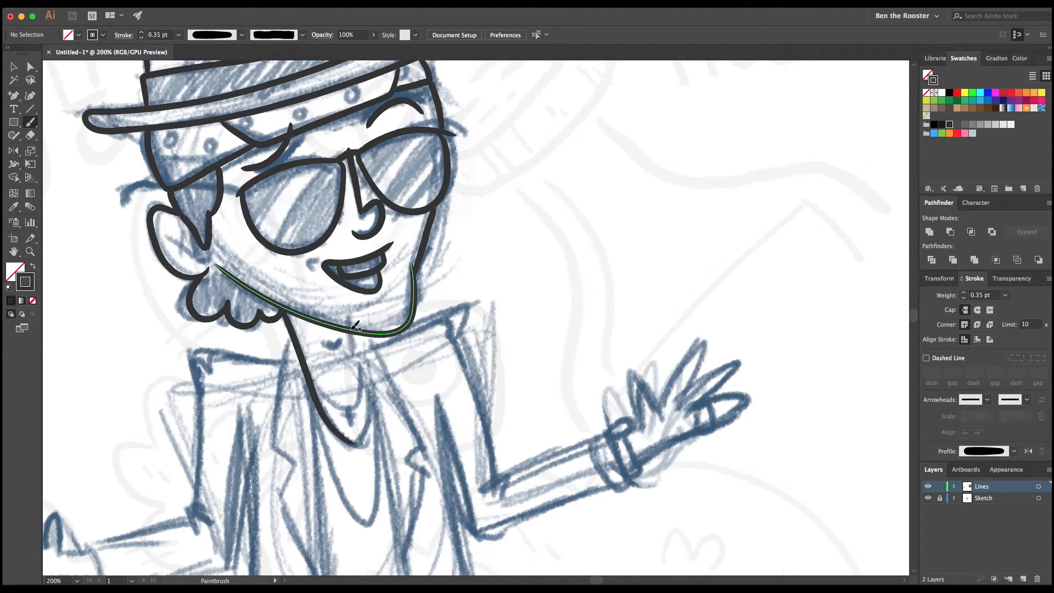
pyautogui.moveTo(368, 426); pyautogui.dragTo(367, 429)
pyautogui.scroll(-5, 368, 428)
pyautogui.scroll(8, 179, 345)
pyautogui.hscroll(-4, 340, 139)
pyautogui.scroll(2, 339, 139)
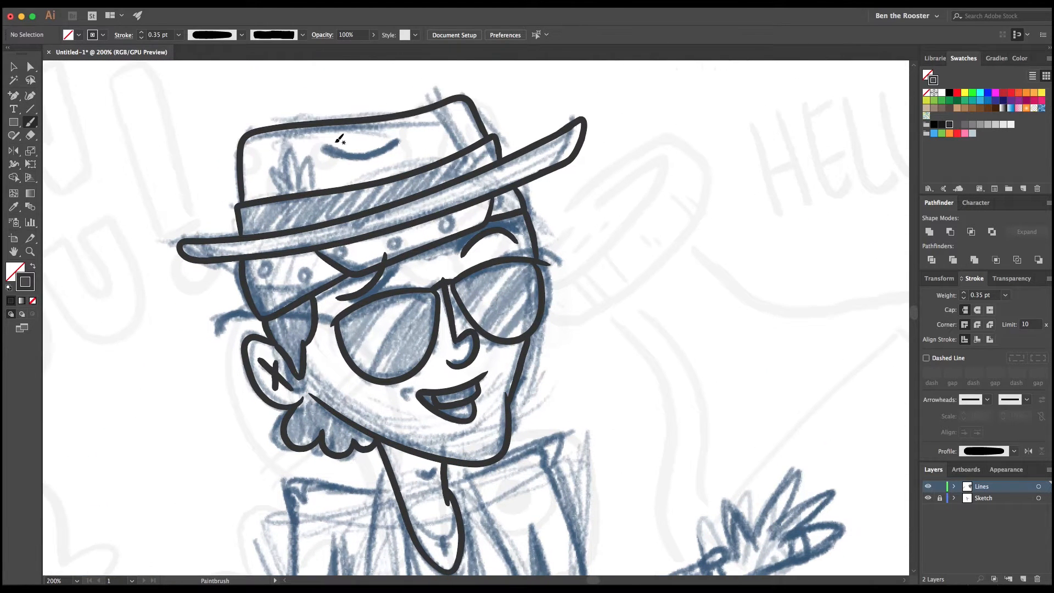
# - Trace the crease on the hat crown and the sunglasses' left temple arm, checking the linework with the Sketch layer hidden
pyautogui.moveTo(484, 114); pyautogui.dragTo(486, 107)
pyautogui.press('super+z')
pyautogui.moveTo(321, 148); pyautogui.dragTo(400, 142)
pyautogui.moveTo(608, 319)
pyautogui.mouseDown()
pyautogui.moveTo(529, 256)
pyautogui.moveTo(679, 231)
pyautogui.mouseUp()
pyautogui.moveTo(315, 229); pyautogui.dragTo(291, 248)
pyautogui.press('v')
pyautogui.click(658, 264)
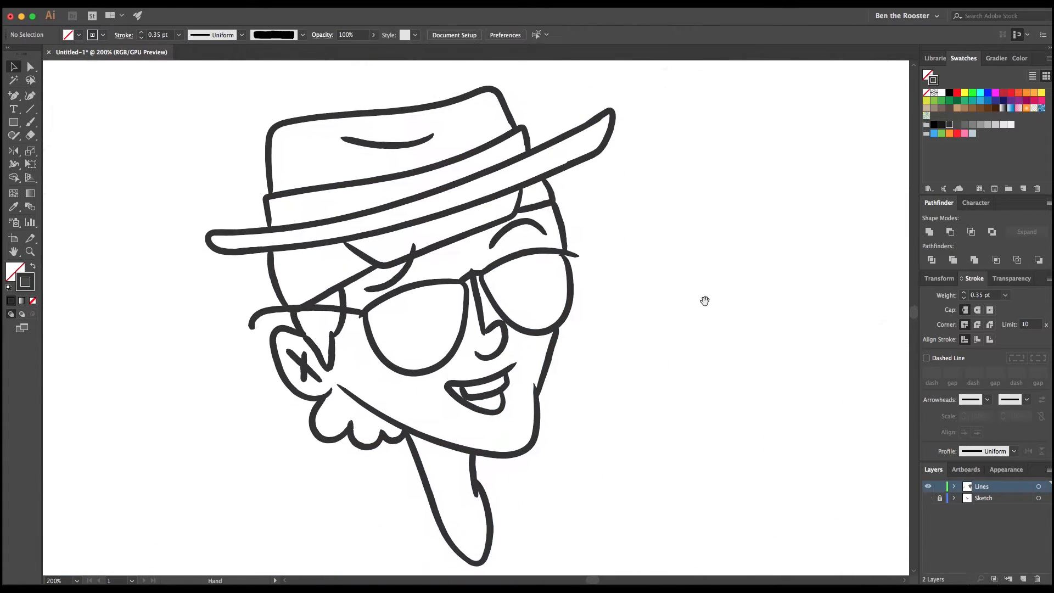
pyautogui.moveTo(740, 518); pyautogui.dragTo(719, 413)
pyautogui.click(928, 497)
# - Trace the jacket's two front opening edges and both notched lapels
pyautogui.moveTo(413, 389); pyautogui.dragTo(374, 172)
pyautogui.press('b')
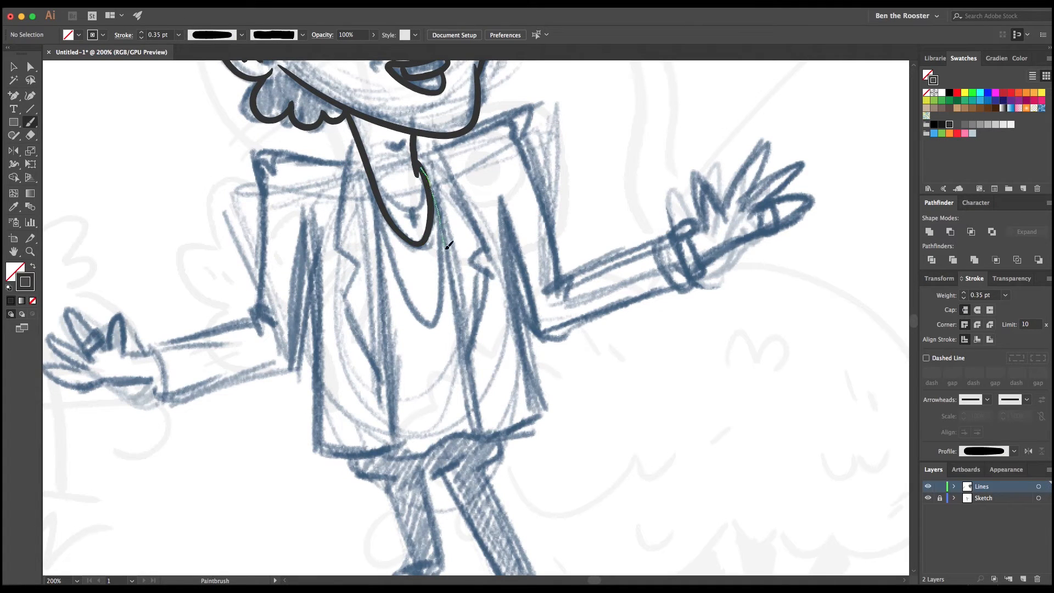
pyautogui.moveTo(446, 230); pyautogui.dragTo(479, 445)
pyautogui.moveTo(376, 254); pyautogui.dragTo(393, 445)
pyautogui.moveTo(357, 140); pyautogui.dragTo(336, 247)
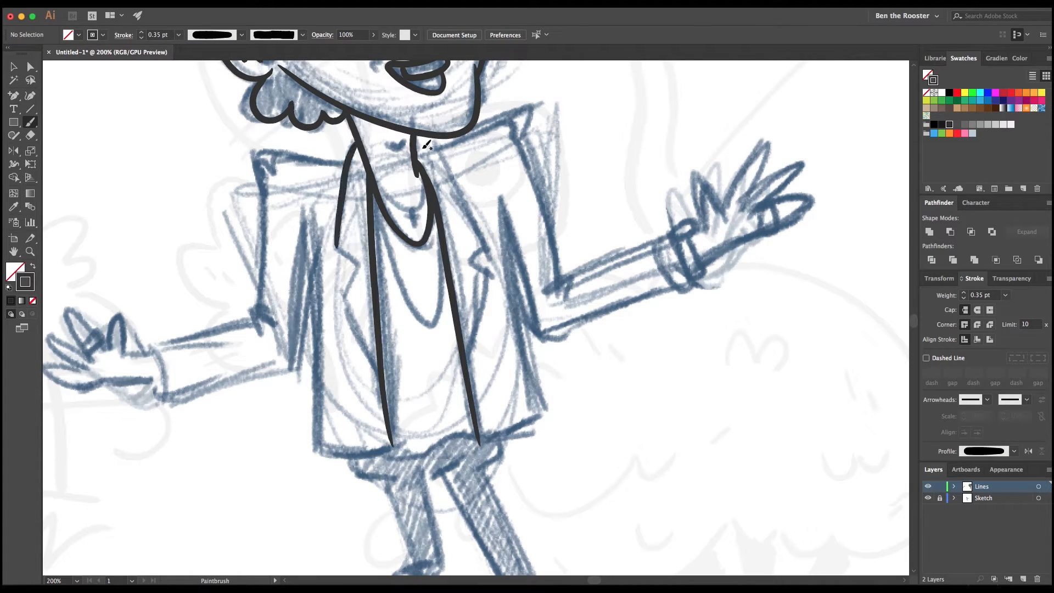
pyautogui.moveTo(414, 144); pyautogui.dragTo(481, 239)
pyautogui.moveTo(345, 292); pyautogui.dragTo(379, 368)
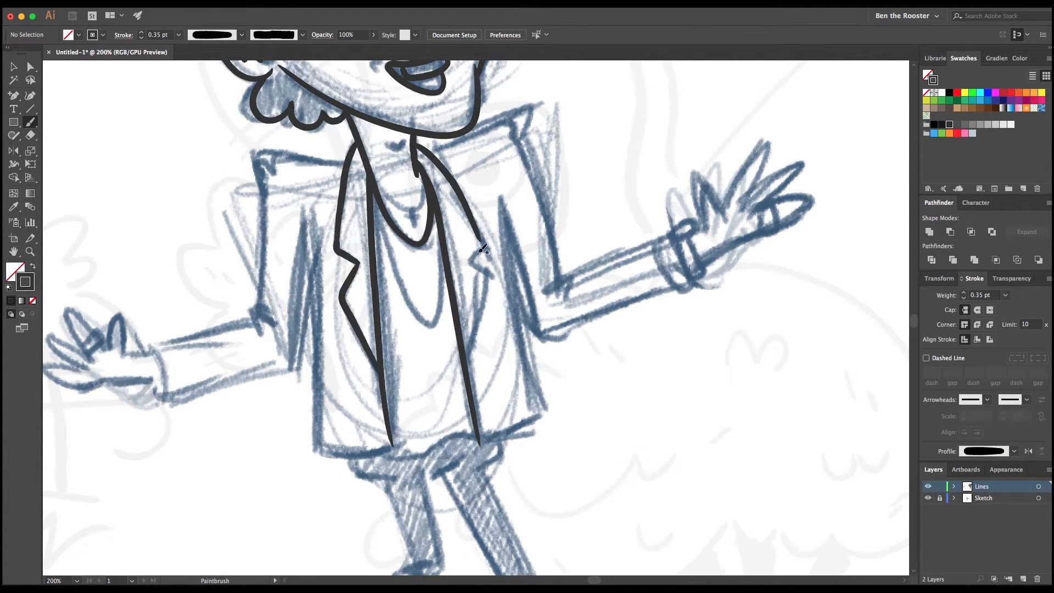
pyautogui.moveTo(470, 364); pyautogui.dragTo(465, 368)
# - Trace the jacket's shoulder lines, outer sides and bottom hem
pyautogui.moveTo(485, 133); pyautogui.dragTo(562, 166)
pyautogui.moveTo(322, 180); pyautogui.dragTo(317, 188)
pyautogui.press('v')
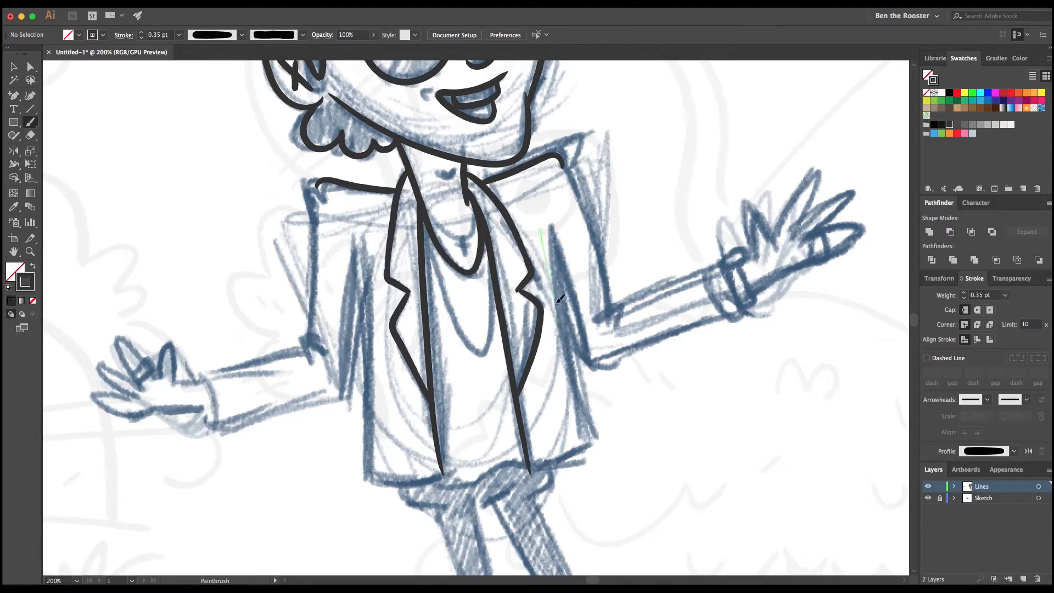
pyautogui.moveTo(556, 291); pyautogui.dragTo(602, 446)
pyautogui.moveTo(441, 479); pyautogui.dragTo(443, 477)
pyautogui.moveTo(599, 439)
pyautogui.mouseDown()
pyautogui.moveTo(585, 462)
pyautogui.moveTo(533, 473)
pyautogui.mouseUp()
# - Hide the Sketch layer, connect the jacket's side and hem lines at the lower right corner with the Join tool, and show the sketch again
pyautogui.moveTo(722, 288); pyautogui.dragTo(729, 253)
pyautogui.click(928, 497)
pyautogui.press('v')
pyautogui.moveTo(651, 482); pyautogui.dragTo(597, 365)
pyautogui.moveTo(13, 136); pyautogui.dragTo(72, 190)
pyautogui.press('super+shift+a')
pyautogui.moveTo(599, 424); pyautogui.dragTo(623, 403)
pyautogui.moveTo(529, 442); pyautogui.dragTo(571, 432)
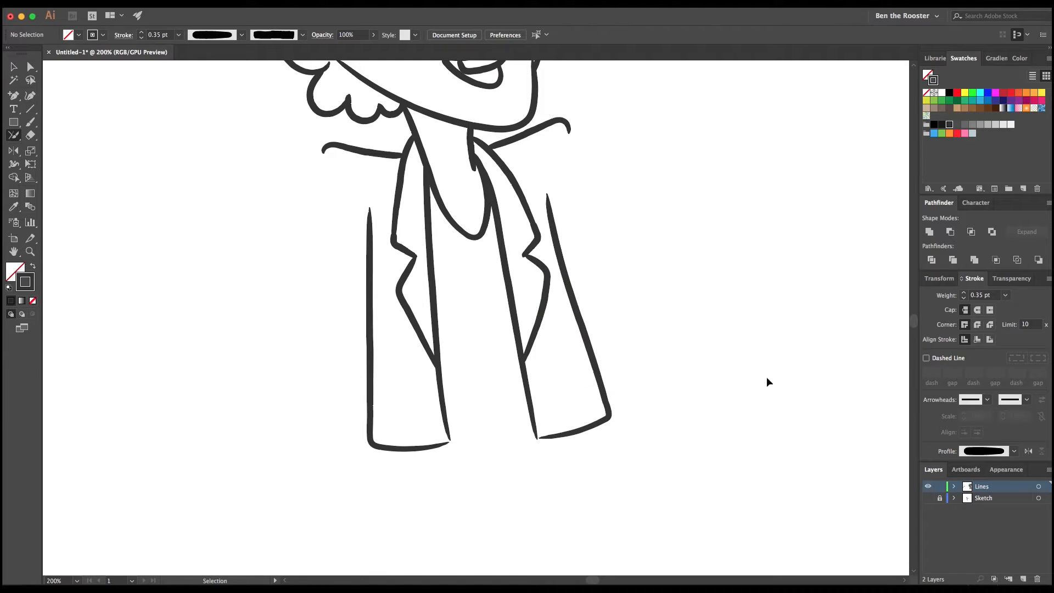
pyautogui.click(929, 497)
# - Trace the shirt hem and the right leg's inner edge down around its boot with the Paintbrush
pyautogui.press('b')
pyautogui.moveTo(511, 394)
pyautogui.mouseDown()
pyautogui.moveTo(484, 437)
pyautogui.moveTo(418, 233)
pyautogui.moveTo(421, 202)
pyautogui.mouseUp()
pyautogui.moveTo(326, 220)
pyautogui.mouseDown()
pyautogui.moveTo(432, 204)
pyautogui.moveTo(415, 231)
pyautogui.mouseUp()
pyautogui.moveTo(420, 257); pyautogui.dragTo(348, 135)
pyautogui.moveTo(387, 225); pyautogui.dragTo(399, 249)
pyautogui.moveTo(400, 252); pyautogui.dragTo(448, 345)
pyautogui.press('super+z')
pyautogui.moveTo(402, 250)
pyautogui.mouseDown()
pyautogui.moveTo(446, 336)
pyautogui.moveTo(494, 304)
pyautogui.mouseUp()
# - Trace the bent left leg and its boot
pyautogui.scroll(3, 499, 261)
pyautogui.hscroll(-1, 500, 261)
pyautogui.moveTo(331, 192)
pyautogui.mouseDown()
pyautogui.moveTo(351, 279)
pyautogui.moveTo(343, 289)
pyautogui.mouseUp()
pyautogui.scroll(-3, 342, 289)
pyautogui.hscroll(1, 343, 289)
pyautogui.moveTo(289, 195); pyautogui.dragTo(322, 273)
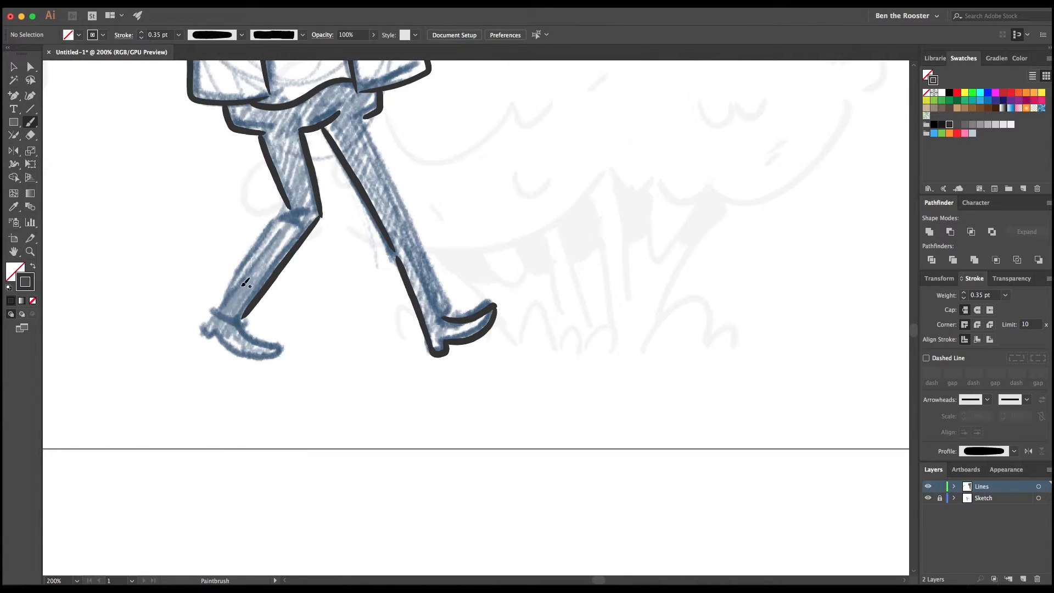
pyautogui.moveTo(249, 269)
pyautogui.mouseDown()
pyautogui.moveTo(207, 330)
pyautogui.moveTo(280, 362)
pyautogui.moveTo(279, 347)
pyautogui.mouseUp()
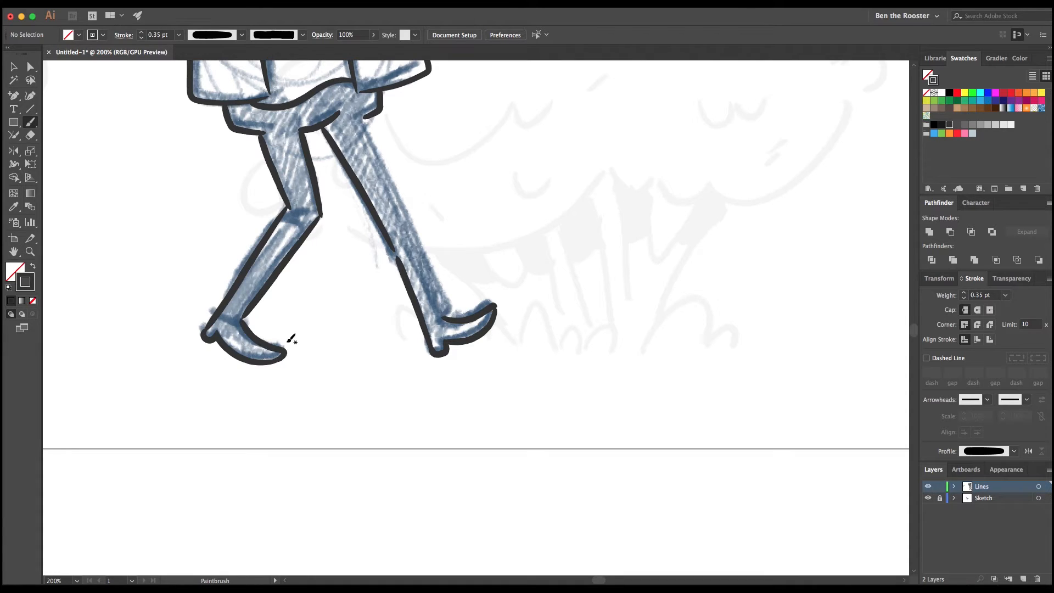
# - Trace the right leg's outer edge down to the boot and adjust the line near the ankle
pyautogui.scroll(3, 402, 260)
pyautogui.hscroll(1, 402, 260)
pyautogui.moveTo(364, 338); pyautogui.dragTo(386, 401)
pyautogui.press('super+z')
pyautogui.moveTo(299, 205); pyautogui.dragTo(396, 392)
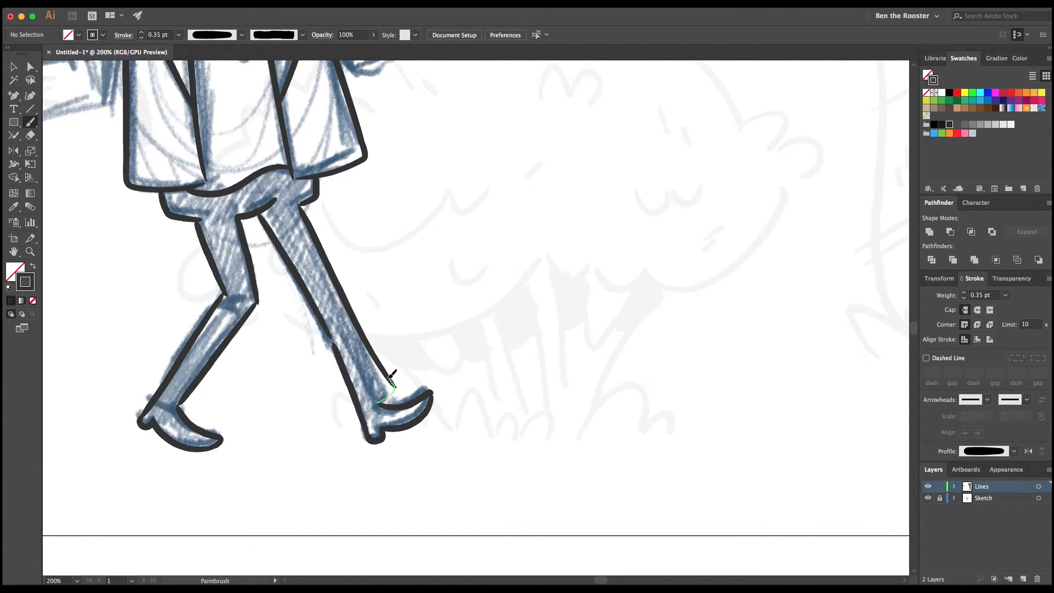
pyautogui.press('super+z')
pyautogui.moveTo(301, 206)
pyautogui.mouseDown()
pyautogui.moveTo(389, 391)
pyautogui.moveTo(341, 259)
pyautogui.mouseUp()
pyautogui.press('a')
pyautogui.click(381, 379)
pyautogui.click(473, 362)
# - Trace the left sleeve's outer edge from shoulder to elbow and join its line ends
pyautogui.moveTo(384, 69)
pyautogui.mouseDown()
pyautogui.moveTo(511, 321)
pyautogui.moveTo(642, 316)
pyautogui.moveTo(649, 278)
pyautogui.mouseUp()
pyautogui.press('b')
pyautogui.moveTo(346, 206); pyautogui.dragTo(337, 291)
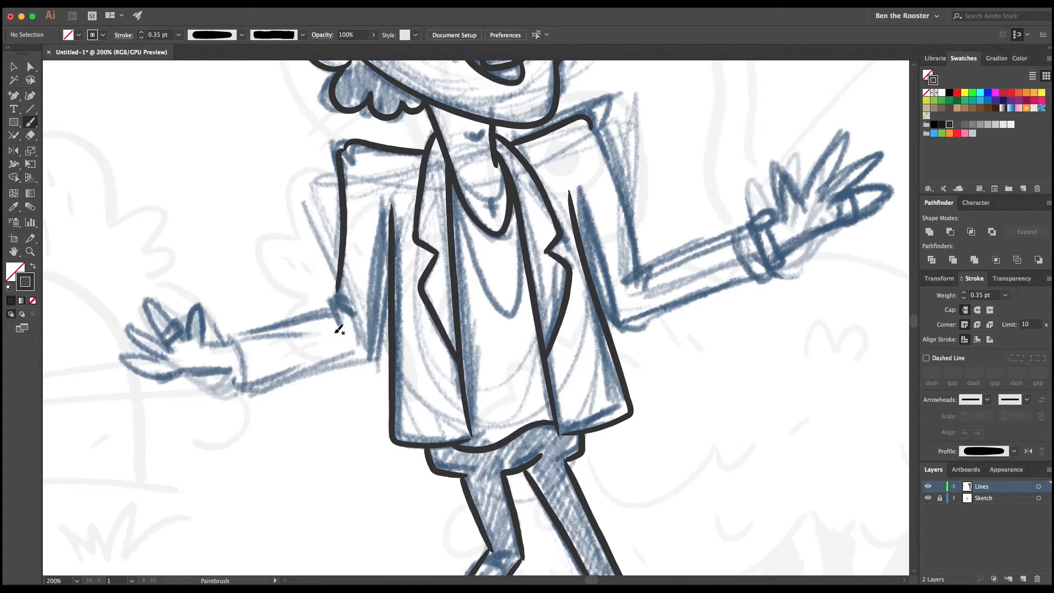
pyautogui.press('a')
pyautogui.press('v')
pyautogui.click(339, 300)
pyautogui.click(14, 135)
pyautogui.press('super+shift+a')
# - Trace the right sleeve's outer edge from shoulder to elbow with the Paintbrush
pyautogui.moveTo(632, 271); pyautogui.dragTo(521, 308)
pyautogui.press('b')
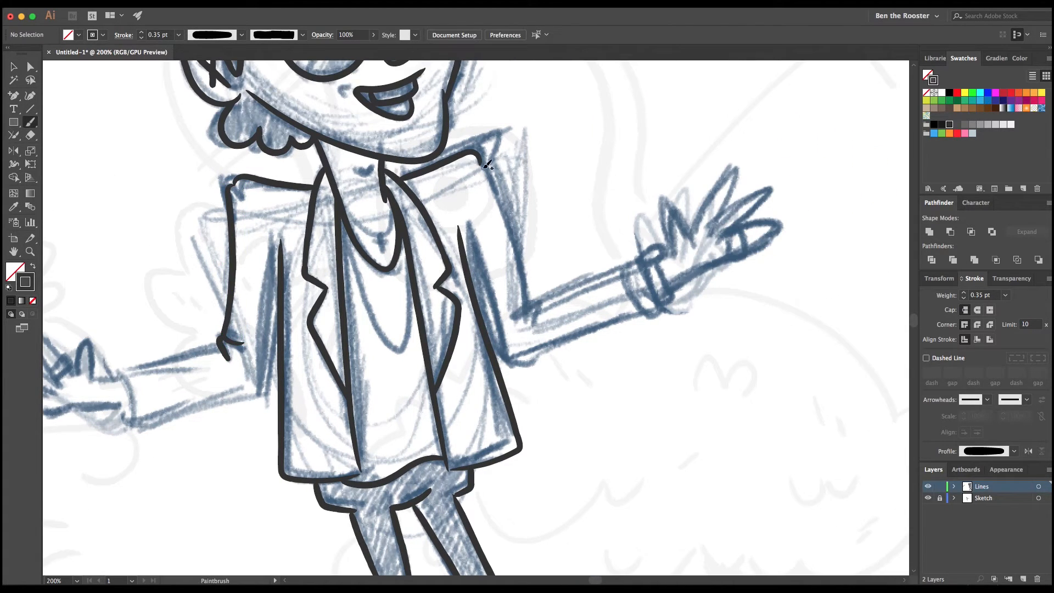
pyautogui.moveTo(504, 205); pyautogui.dragTo(530, 292)
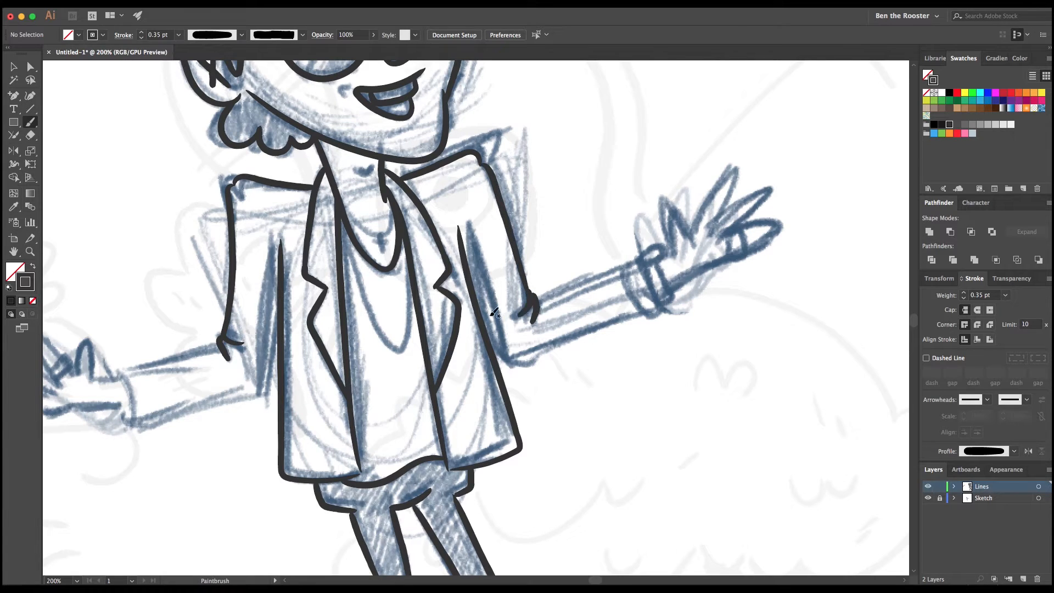
# - Undo the right sleeve's outer line and mirror the left sleeve's outer line across to the right shoulder instead
pyautogui.press('super+z')
pyautogui.press('super+z')
pyautogui.press('v')
pyautogui.moveTo(234, 291)
pyautogui.mouseDown()
pyautogui.moveTo(533, 268)
pyautogui.moveTo(542, 160)
pyautogui.moveTo(518, 162)
pyautogui.mouseUp()
pyautogui.press('o')
pyautogui.press('v')
pyautogui.moveTo(516, 184); pyautogui.dragTo(489, 181)
pyautogui.click(564, 344)
pyautogui.moveTo(388, 377); pyautogui.dragTo(487, 321)
# - Restore the left sleeve's outer line by pasting a copy in place, keeping the mirrored one on the right arm
pyautogui.keyDown('super'); pyautogui.click(630, 254); pyautogui.keyUp('super')
pyautogui.press('super+c')
pyautogui.press('super+z')
pyautogui.press('super+z')
pyautogui.press('super+z')
pyautogui.press('super+z')
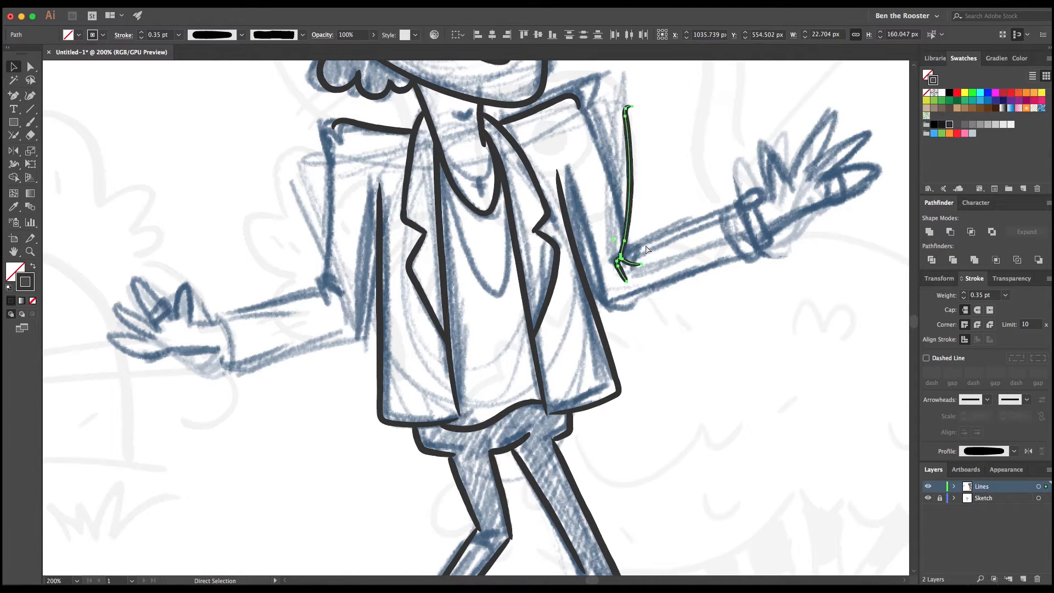
pyautogui.press('super+f')
# - Trace the left forearm's upper and lower edges and the sleeve's inner edge with the Paintbrush
pyautogui.keyDown('super'); pyautogui.click(412, 324); pyautogui.keyUp('super')
pyautogui.moveTo(363, 375); pyautogui.dragTo(490, 383)
pyautogui.moveTo(425, 304)
pyautogui.mouseDown()
pyautogui.moveTo(443, 298)
pyautogui.moveTo(486, 326)
pyautogui.mouseUp()
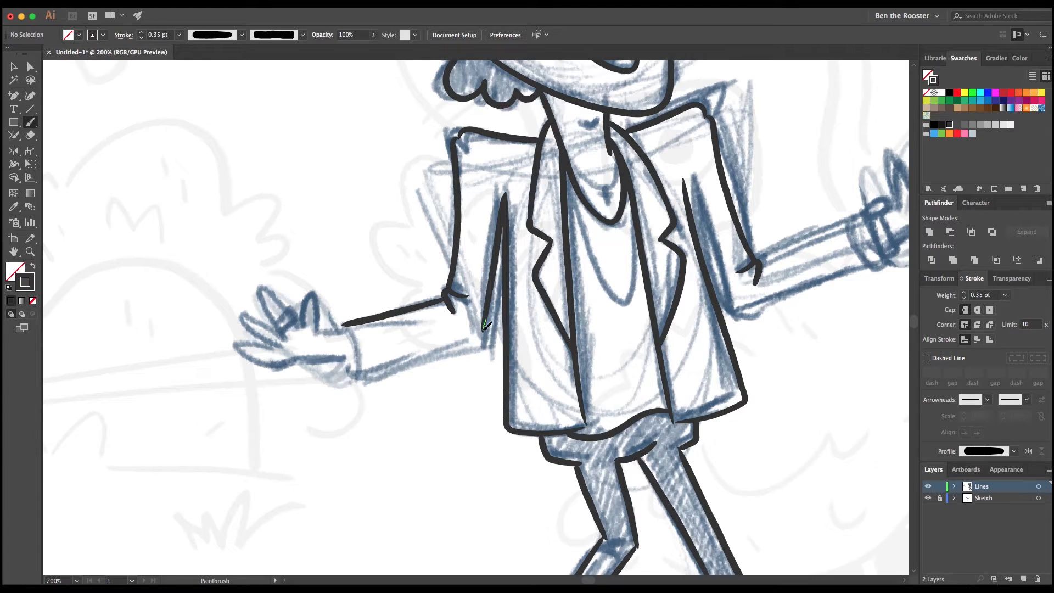
pyautogui.moveTo(356, 362); pyautogui.dragTo(354, 363)
pyautogui.hscroll(10, 365, 302)
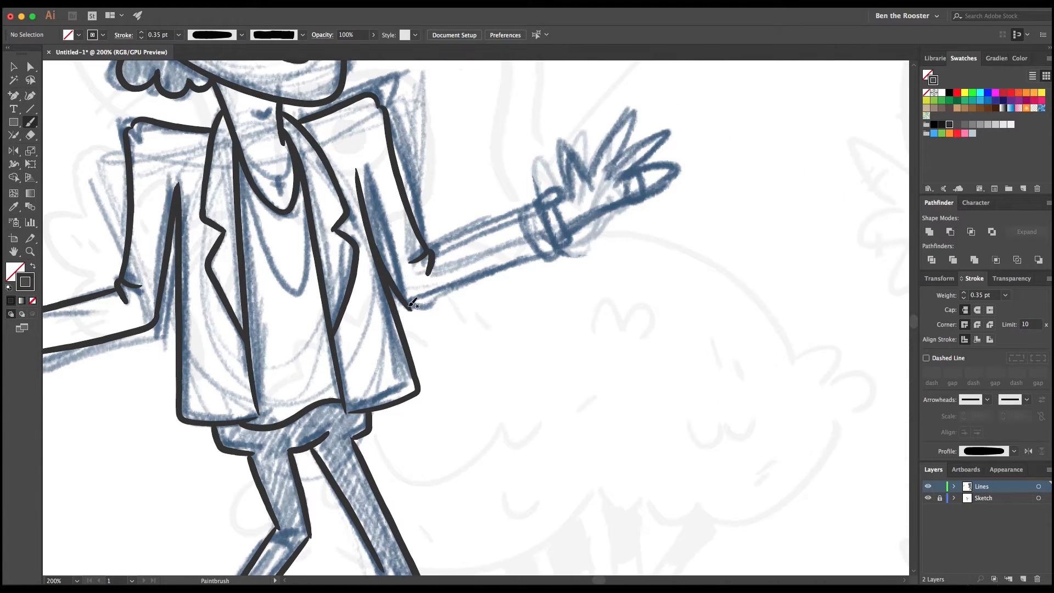
# - Trace the right sleeve's inner edge and the forearm's lower edge, and adjust the anchor point at the elbow
pyautogui.moveTo(411, 303); pyautogui.dragTo(564, 237)
pyautogui.moveTo(436, 252)
pyautogui.mouseDown()
pyautogui.moveTo(578, 184)
pyautogui.moveTo(708, 270)
pyautogui.mouseUp()
pyautogui.press('a')
pyautogui.click(470, 340)
pyautogui.moveTo(471, 340)
pyautogui.mouseDown()
pyautogui.moveTo(467, 329)
pyautogui.moveTo(483, 339)
pyautogui.moveTo(473, 332)
pyautogui.mouseUp()
pyautogui.click(571, 384)
# - Check the right arm's linework with the Sketch layer hidden, undo the last edits and show the sketch again
pyautogui.click(928, 498)
pyautogui.click(478, 330)
pyautogui.click(531, 363)
pyautogui.press('super+z')
pyautogui.press('super+z')
pyautogui.press('super+z')
pyautogui.press('super+z')
pyautogui.click(866, 525)
pyautogui.click(929, 498)
pyautogui.moveTo(546, 544); pyautogui.dragTo(634, 526)
# - Trace the right forearm's upper edge up to the wrist and close the sleeve with a cuff line
pyautogui.press('b')
pyautogui.hscroll(5, 549, 288)
pyautogui.scroll(1, 549, 288)
pyautogui.moveTo(548, 289); pyautogui.dragTo(560, 283)
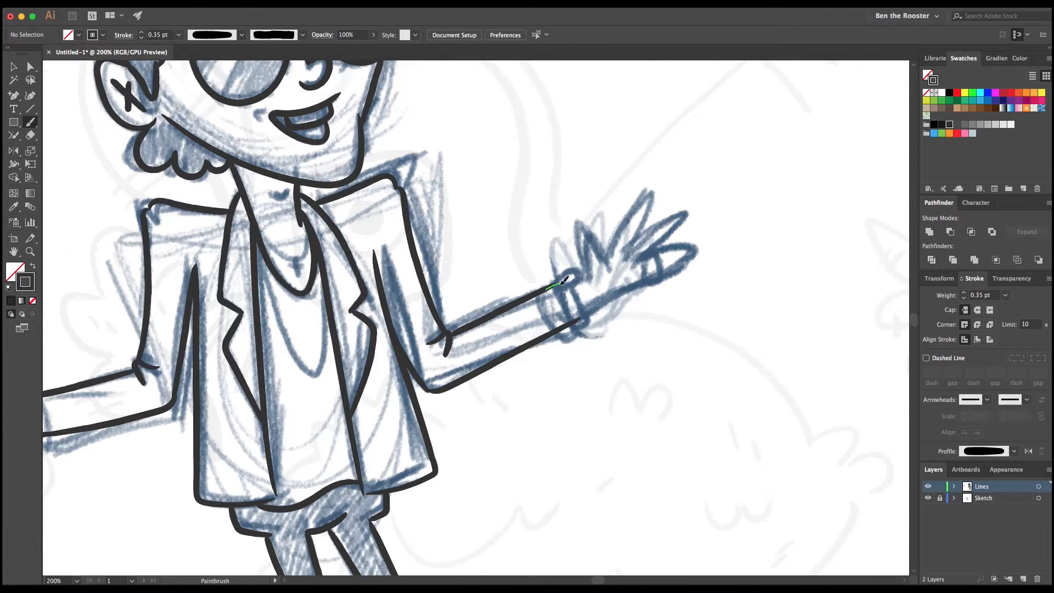
pyautogui.moveTo(570, 324); pyautogui.dragTo(566, 328)
pyautogui.moveTo(566, 328); pyautogui.dragTo(518, 369)
# - Adjust the anchor points at the left forearm's cuff so the sleeve end meets the arm's edges
pyautogui.press('a')
pyautogui.moveTo(500, 331); pyautogui.dragTo(445, 357)
pyautogui.moveTo(517, 365)
pyautogui.mouseDown()
pyautogui.moveTo(474, 388)
pyautogui.moveTo(820, 290)
pyautogui.mouseUp()
pyautogui.click(503, 403)
pyautogui.click(305, 325)
pyautogui.moveTo(305, 325); pyautogui.dragTo(339, 315)
pyautogui.moveTo(317, 363); pyautogui.dragTo(347, 357)
pyautogui.click(455, 352)
pyautogui.moveTo(462, 345); pyautogui.dragTo(335, 437)
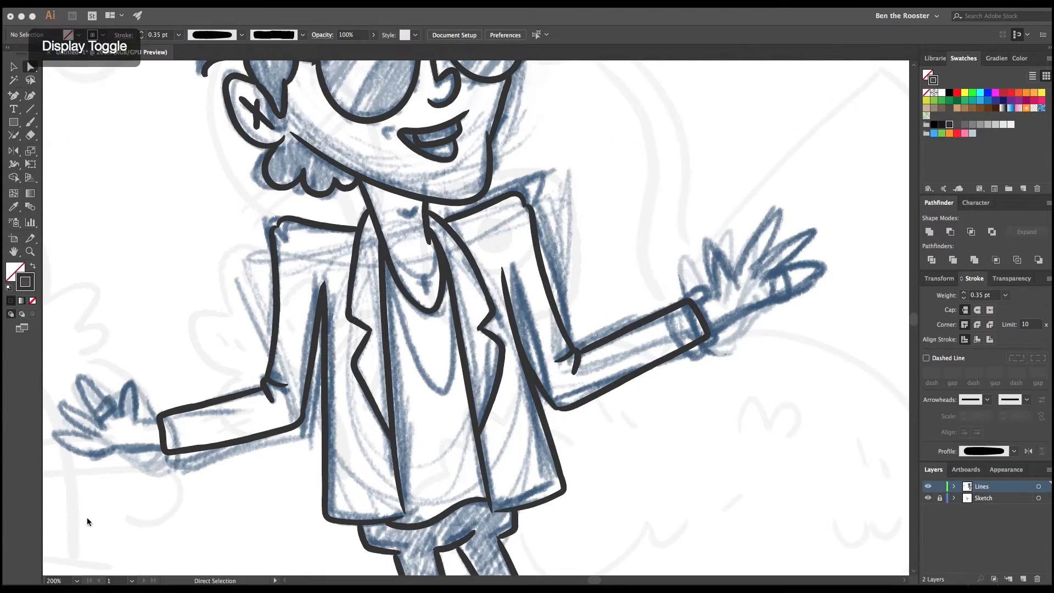
# - Trace the right hand's wrist, thumb and fingers with the Paintbrush and join the finger lines
pyautogui.moveTo(570, 270); pyautogui.dragTo(405, 335)
pyautogui.press('b')
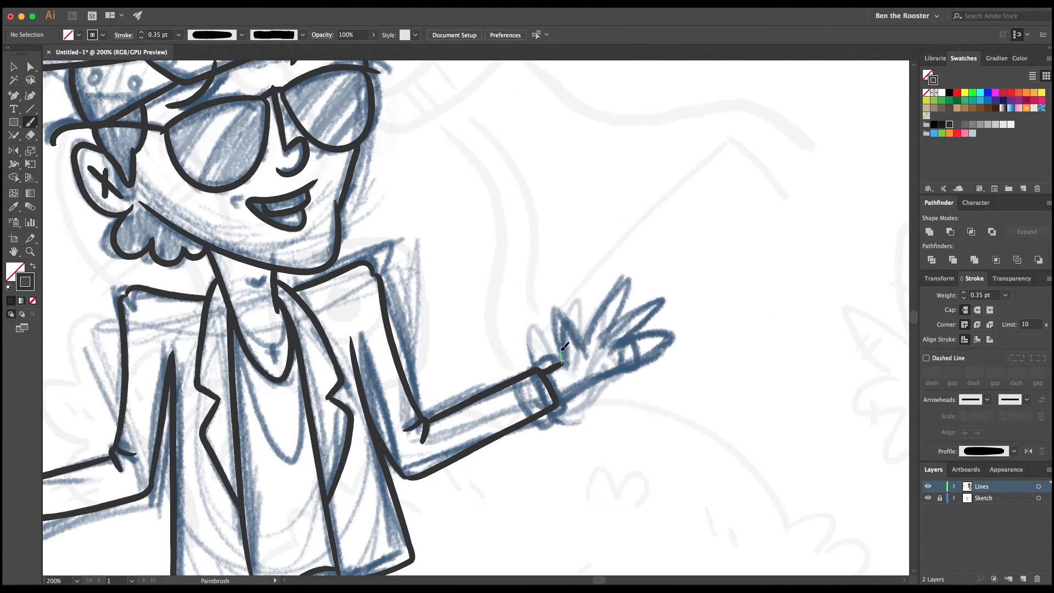
pyautogui.press('super+z')
pyautogui.moveTo(561, 360)
pyautogui.mouseDown()
pyautogui.moveTo(558, 319)
pyautogui.moveTo(582, 345)
pyautogui.moveTo(653, 334)
pyautogui.moveTo(590, 378)
pyautogui.mouseUp()
pyautogui.scroll(-3, 671, 351)
pyautogui.press('a')
pyautogui.click(601, 340)
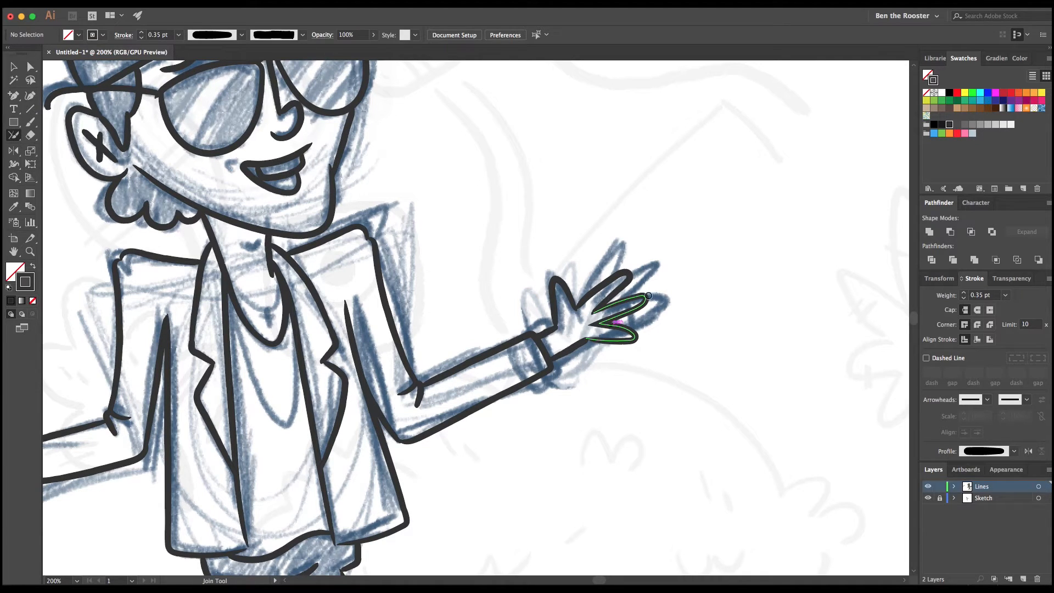
pyautogui.click(615, 326)
pyautogui.press('v')
pyautogui.click(668, 260)
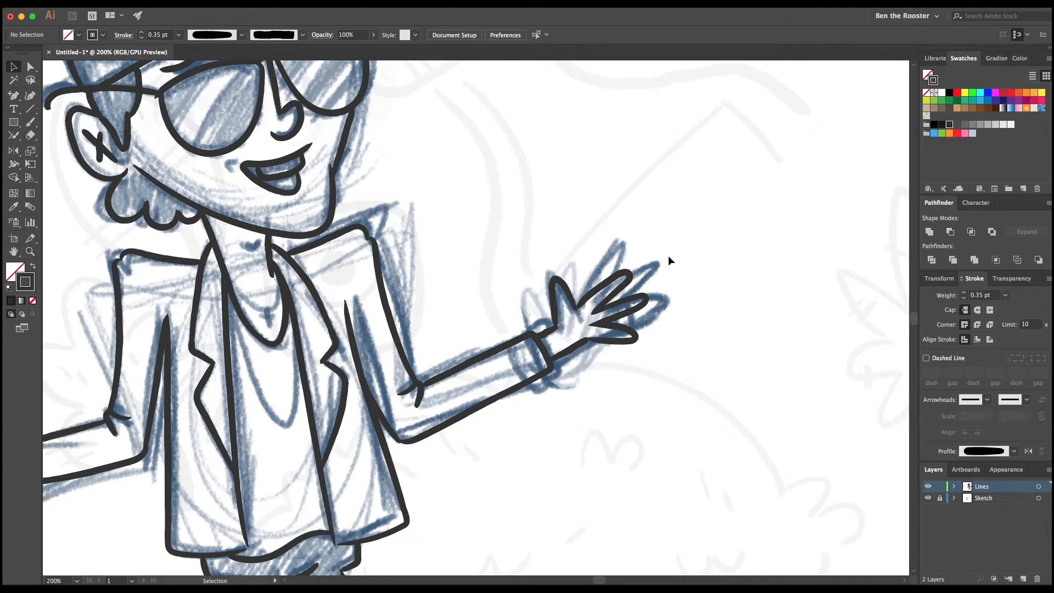
# - Adjust the anchor points of the right hand's fingers and compare the linework with the Sketch layer hidden
pyautogui.moveTo(576, 305); pyautogui.dragTo(582, 316)
pyautogui.press('a')
pyautogui.moveTo(636, 282)
pyautogui.mouseDown()
pyautogui.moveTo(616, 269)
pyautogui.moveTo(614, 284)
pyautogui.moveTo(658, 309)
pyautogui.mouseUp()
pyautogui.click(643, 302)
pyautogui.click(646, 323)
pyautogui.moveTo(562, 412); pyautogui.dragTo(614, 390)
pyautogui.click(927, 498)
pyautogui.click(928, 498)
pyautogui.moveTo(518, 460); pyautogui.dragTo(688, 429)
# - Place a mirrored copy of the right hand at the left wrist, rotated to follow the forearm
pyautogui.press('v')
pyautogui.moveTo(848, 288); pyautogui.dragTo(263, 252)
pyautogui.press('o')
pyautogui.moveTo(246, 287); pyautogui.dragTo(207, 408)
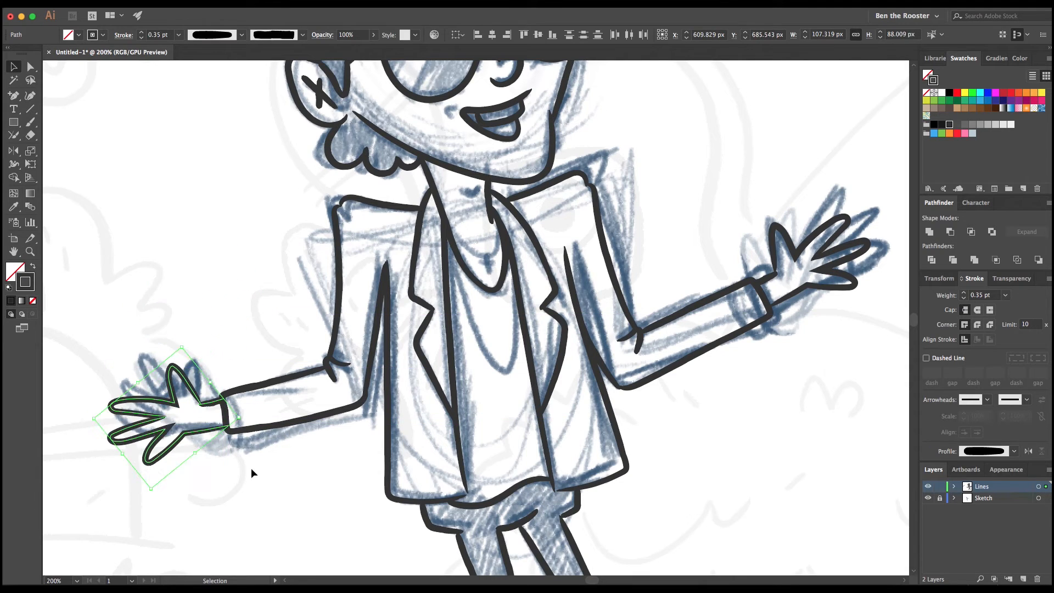
pyautogui.click(253, 470)
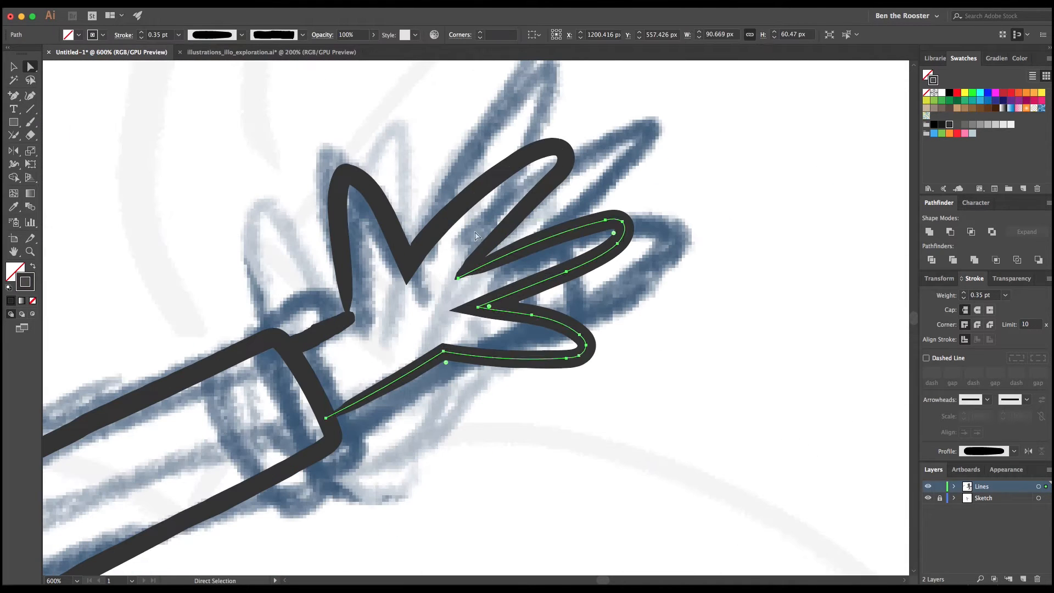
# - Delete the surplus anchor points at the right hand's uppermost long finger and smooth its tip
pyautogui.click(634, 242)
pyautogui.click(490, 249)
pyautogui.moveTo(520, 210); pyautogui.dragTo(534, 212)
pyautogui.press('-')
pyautogui.click(565, 164)
pyautogui.click(547, 147)
pyautogui.press('a')
pyautogui.moveTo(565, 153); pyautogui.dragTo(573, 160)
# - Delete the surplus anchor points along the right hand's two lower fingers
pyautogui.click(592, 347)
pyautogui.press('-')
pyautogui.click(572, 362)
pyautogui.click(551, 315)
pyautogui.click(600, 222)
pyautogui.click(590, 256)
# - Reshape the tips of the right hand's two lower fingers into smooth curves with their direction handles
pyautogui.press('a')
pyautogui.click(587, 344)
pyautogui.moveTo(586, 348); pyautogui.dragTo(581, 368)
pyautogui.click(623, 222)
pyautogui.moveTo(628, 227); pyautogui.dragTo(614, 195)
pyautogui.click(565, 153)
pyautogui.click(622, 221)
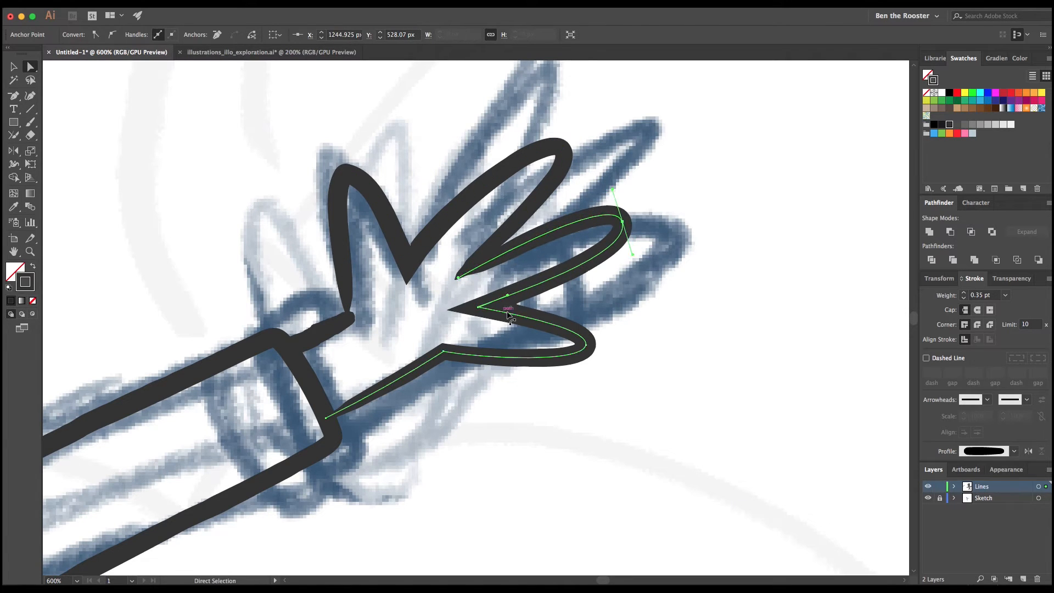
pyautogui.click(580, 393)
# - Try to join the open line ends between the right hand's upper and middle fingers with the Join tool
pyautogui.press('v')
pyautogui.click(465, 200)
pyautogui.click(14, 135)
pyautogui.moveTo(454, 279); pyautogui.dragTo(464, 278)
pyautogui.hotkey('ctrl', 'z')
pyautogui.hotkey('ctrl', 'shift', 'z')
# - Select both finger paths of the right hand and join their ends in the gap between the upper and middle fingers
pyautogui.press('v')
pyautogui.press('a')
pyautogui.click(527, 221)
pyautogui.click(471, 267)
pyautogui.click(454, 279)
pyautogui.click(460, 285)
pyautogui.click(459, 278)
pyautogui.press('v')
pyautogui.keyDown('shift'); pyautogui.click(514, 230); pyautogui.keyUp('shift')
pyautogui.click(14, 136)
pyautogui.moveTo(463, 272); pyautogui.dragTo(456, 280)
# - Paint a ring around the right hand's lowest finger and add anchor points where it crosses the finger's lower line
pyautogui.press('b')
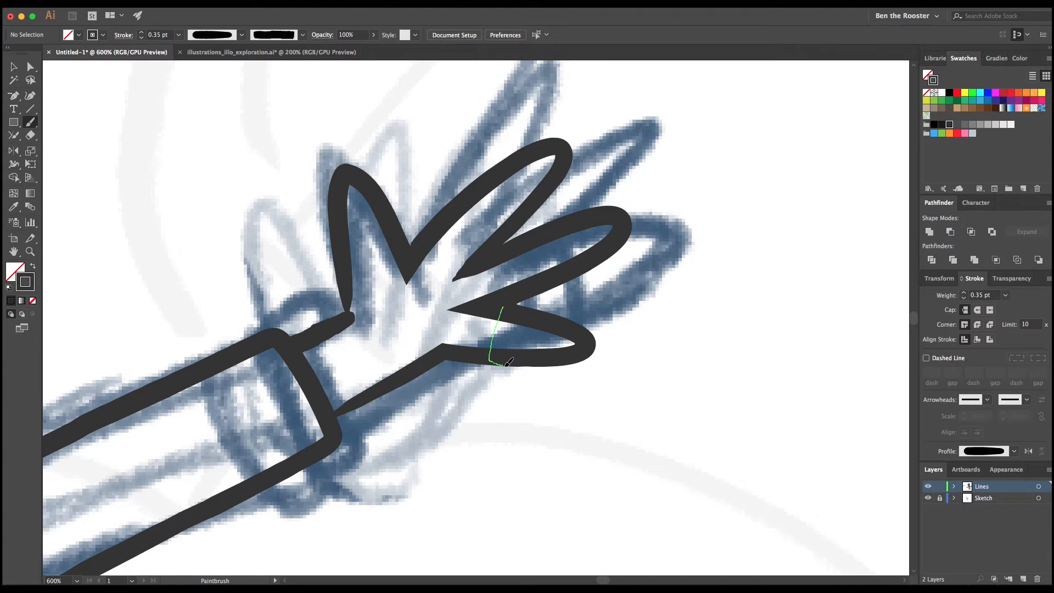
pyautogui.moveTo(515, 310); pyautogui.dragTo(504, 307)
pyautogui.press('a')
pyautogui.click(554, 363)
pyautogui.press('+')
pyautogui.click(534, 358)
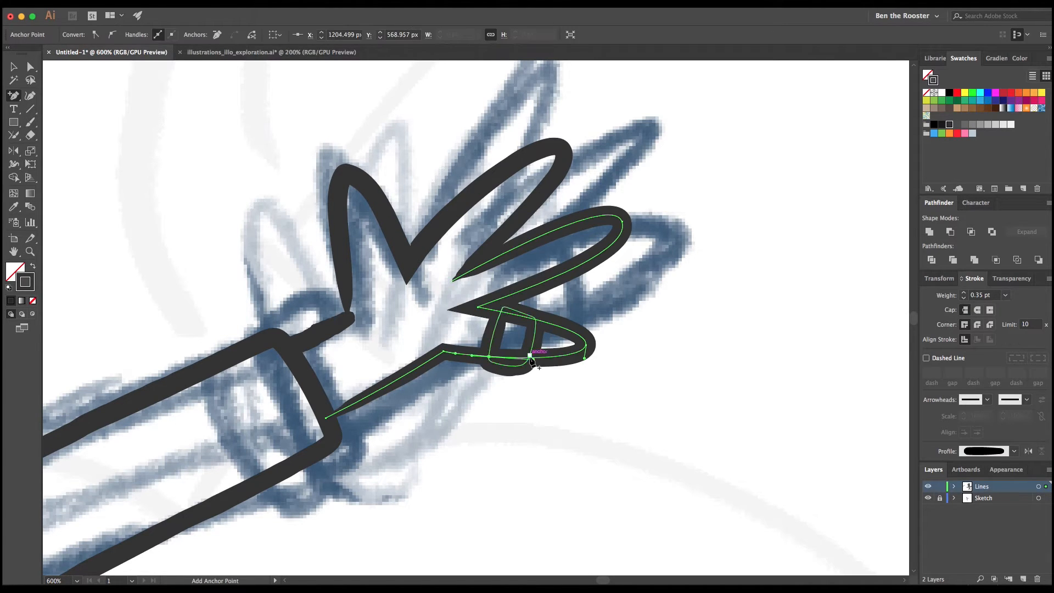
pyautogui.click(490, 356)
# - Try to detach the section of the lowest finger's line that runs behind the ring
pyautogui.press('a')
pyautogui.press('super+shift+a')
pyautogui.click(512, 360)
pyautogui.click(525, 406)
pyautogui.click(489, 356)
pyautogui.click(978, 309)
pyautogui.click(978, 324)
pyautogui.click(483, 356)
pyautogui.moveTo(489, 357)
pyautogui.mouseDown()
pyautogui.moveTo(514, 363)
pyautogui.moveTo(494, 367)
pyautogui.moveTo(507, 354)
pyautogui.moveTo(505, 383)
pyautogui.mouseUp()
pyautogui.click(540, 361)
pyautogui.click(505, 366)
# - Undo the attempted changes to the finger line around the ring and deselect the artwork
pyautogui.hotkey('shift', 'e')
pyautogui.press('super+z')
pyautogui.press('super+z')
pyautogui.press('super+z')
pyautogui.press('super+z')
pyautogui.press('super+z')
pyautogui.press('super+z')
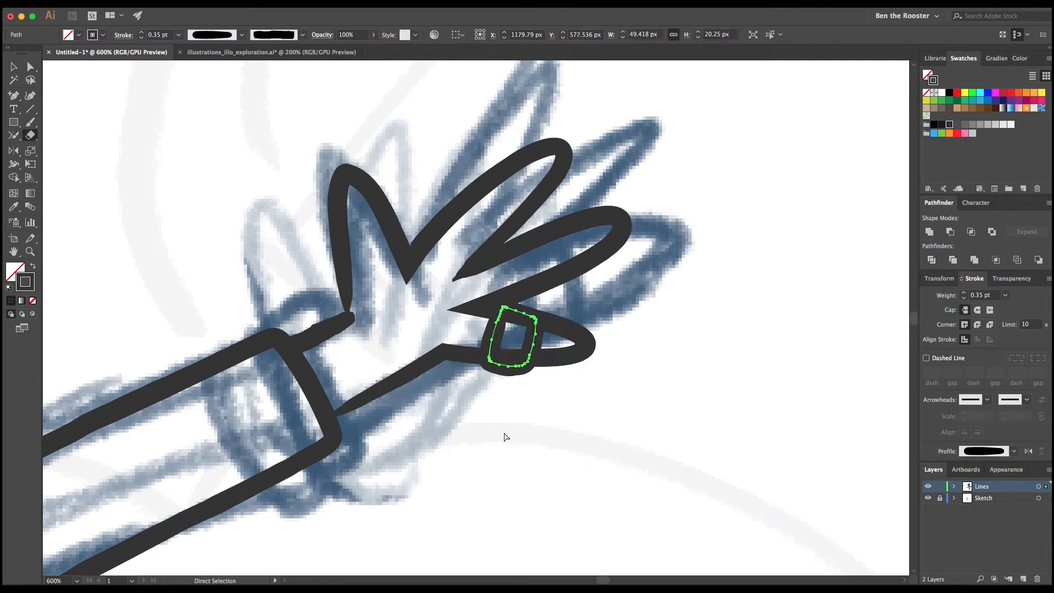
pyautogui.press('v')
pyautogui.click(504, 434)
pyautogui.moveTo(466, 439); pyautogui.dragTo(682, 393)
pyautogui.scroll(-5, 617, 356)
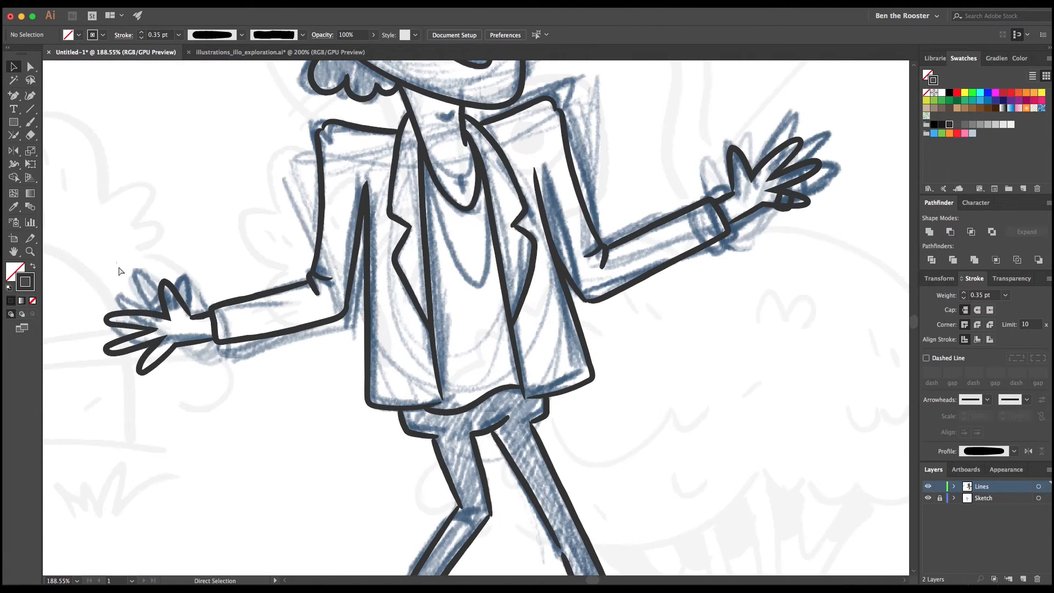
# - Duplicate the ring from the right hand, place the copy on the left hand's upper long finger and angle it to fit
pyautogui.click(787, 204)
pyautogui.press('super+c')
pyautogui.press('super+v')
pyautogui.moveTo(519, 302); pyautogui.dragTo(196, 295)
pyautogui.hotkey('shift', 'Up')
pyautogui.hotkey('shift', 'Right')
pyautogui.hotkey('shift', 'Right')
pyautogui.click(252, 356)
pyautogui.moveTo(210, 340)
pyautogui.mouseDown()
pyautogui.moveTo(238, 353)
pyautogui.moveTo(220, 353)
pyautogui.mouseUp()
pyautogui.moveTo(521, 373); pyautogui.dragTo(808, 429)
pyautogui.press('super+minus')
pyautogui.press('super+minus')
pyautogui.moveTo(387, 380); pyautogui.dragTo(422, 410)
# - Adjust the anchor points of the copied ring so that it wraps around the left hand's finger
pyautogui.press('a')
pyautogui.click(421, 409)
pyautogui.click(271, 343)
pyautogui.click(301, 344)
pyautogui.click(384, 330)
pyautogui.click(460, 302)
pyautogui.press('p')
pyautogui.click(439, 297)
pyautogui.click(380, 193)
pyautogui.press('super+minus')
pyautogui.press('super+shift+a')
# - Paint the outline of a bracelet band around the left wrist, just in front of the sleeve cuff
pyautogui.press('b')
pyautogui.moveTo(508, 304); pyautogui.dragTo(456, 272)
pyautogui.moveTo(300, 395); pyautogui.dragTo(299, 386)
pyautogui.moveTo(349, 347); pyautogui.dragTo(332, 391)
pyautogui.moveTo(621, 410)
pyautogui.mouseDown()
pyautogui.moveTo(522, 344)
pyautogui.moveTo(511, 323)
pyautogui.mouseUp()
pyautogui.moveTo(392, 262)
pyautogui.mouseDown()
pyautogui.moveTo(420, 311)
pyautogui.moveTo(437, 289)
pyautogui.mouseUp()
# - Shorten the hand's lower line to the bracelet edge and reshape the bracelet's anchor points
pyautogui.press('a')
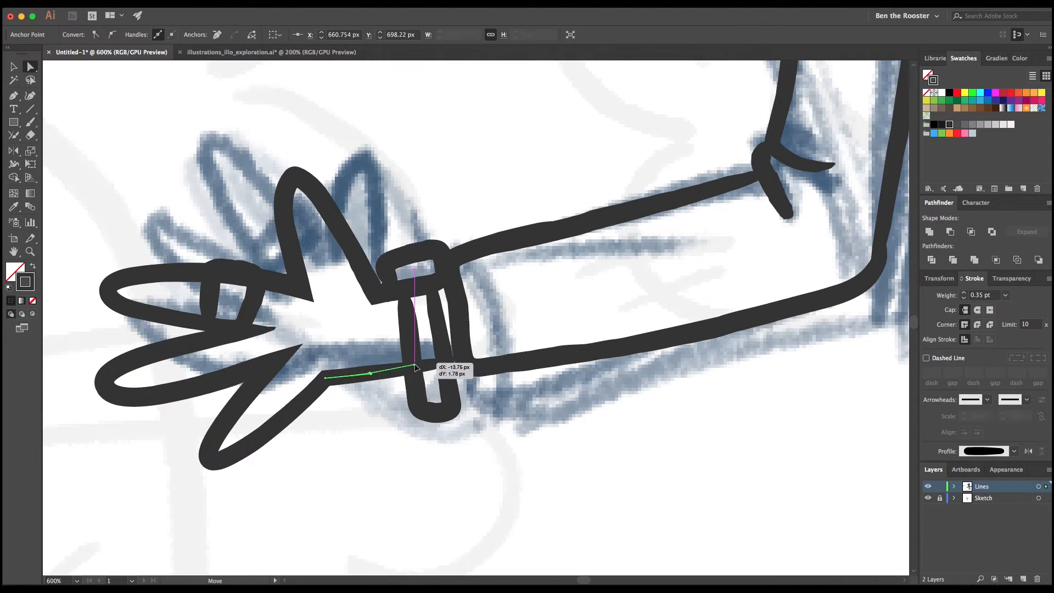
pyautogui.moveTo(466, 440); pyautogui.dragTo(402, 390)
pyautogui.moveTo(410, 320); pyautogui.dragTo(401, 321)
pyautogui.click(440, 418)
pyautogui.moveTo(419, 405)
pyautogui.mouseDown()
pyautogui.moveTo(407, 406)
pyautogui.moveTo(462, 400)
pyautogui.mouseUp()
pyautogui.press('super+shift+a')
# - Paint short cross stripes inside the bracelet and set their stroke to 0.15 pt
pyautogui.press('b')
pyautogui.moveTo(449, 360); pyautogui.dragTo(403, 366)
pyautogui.moveTo(454, 378)
pyautogui.mouseDown()
pyautogui.moveTo(408, 386)
pyautogui.moveTo(419, 303)
pyautogui.mouseUp()
pyautogui.press('v')
pyautogui.click(157, 35)
pyautogui.press('BackSpace')
pyautogui.write('1')
pyautogui.press('Return')
pyautogui.press('super+shift+a')
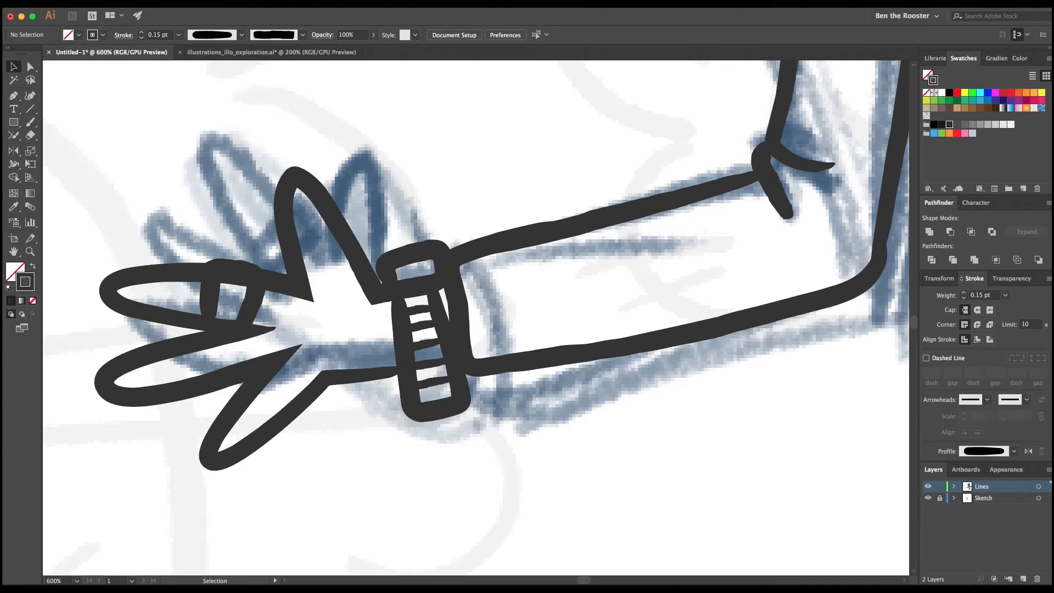
# - Hide the Sketch layer so that only the linework of the head is shown
pyautogui.scroll(-5, 502, 339)
pyautogui.moveTo(482, 337)
pyautogui.mouseDown()
pyautogui.moveTo(572, 316)
pyautogui.moveTo(236, 388)
pyautogui.mouseUp()
pyautogui.click(928, 498)
pyautogui.moveTo(476, 318); pyautogui.dragTo(460, 415)
pyautogui.press('super+equal')
pyautogui.press('super+equal')
# - Paint the missing middle part of the headband's lower edge and join it to the segments at both ends
pyautogui.press('b')
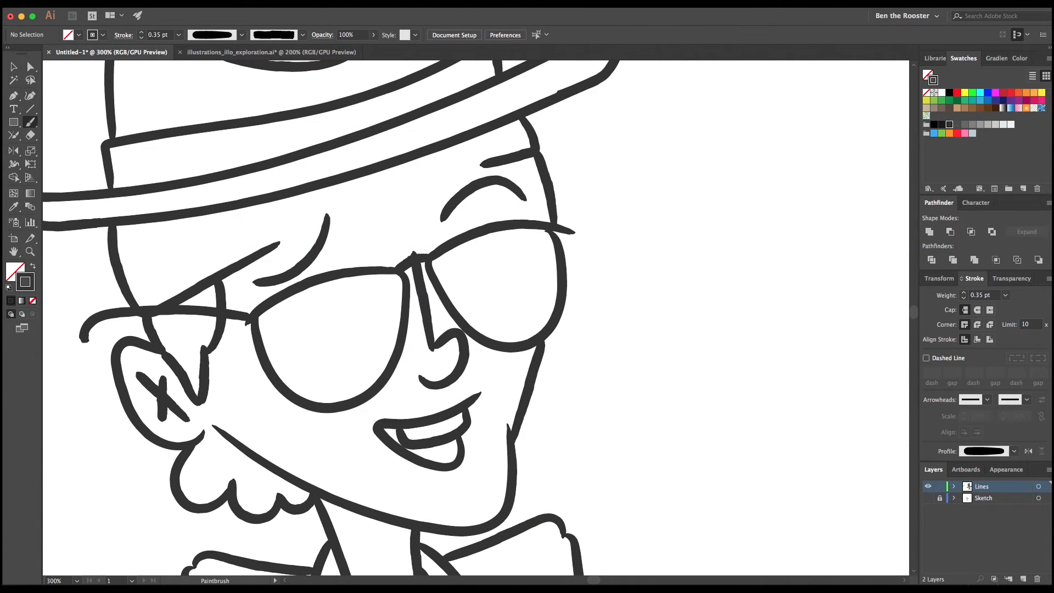
pyautogui.moveTo(451, 176); pyautogui.dragTo(487, 163)
pyautogui.click(13, 135)
pyautogui.moveTo(256, 258); pyautogui.dragTo(283, 237)
pyautogui.moveTo(474, 168); pyautogui.dragTo(497, 160)
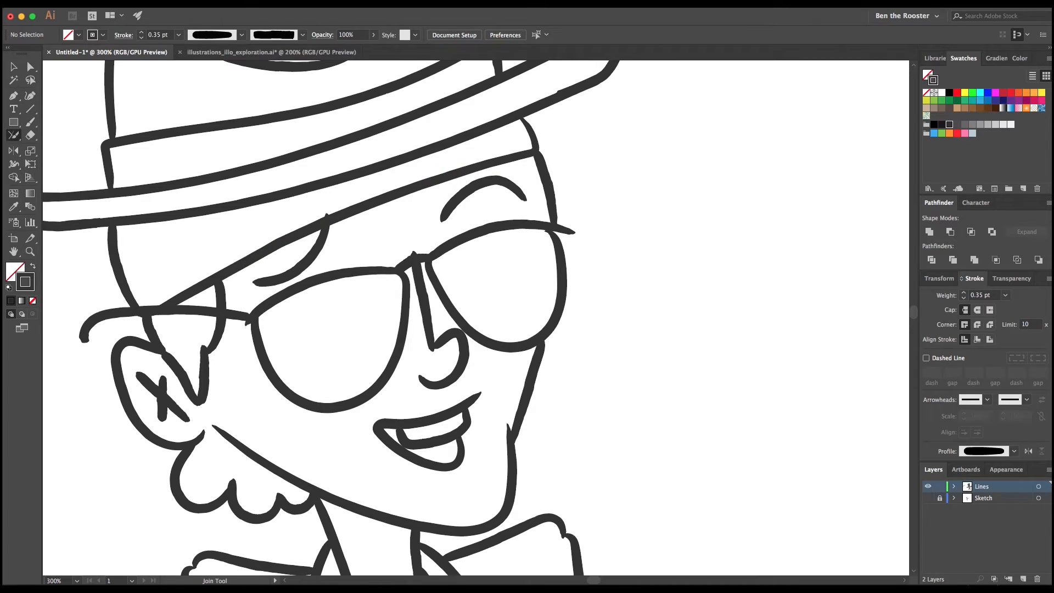
# - Apply a different width profile to the headband's lower edge and nudge the left eyebrow slightly up
pyautogui.press('v')
pyautogui.click(384, 197)
pyautogui.click(241, 34)
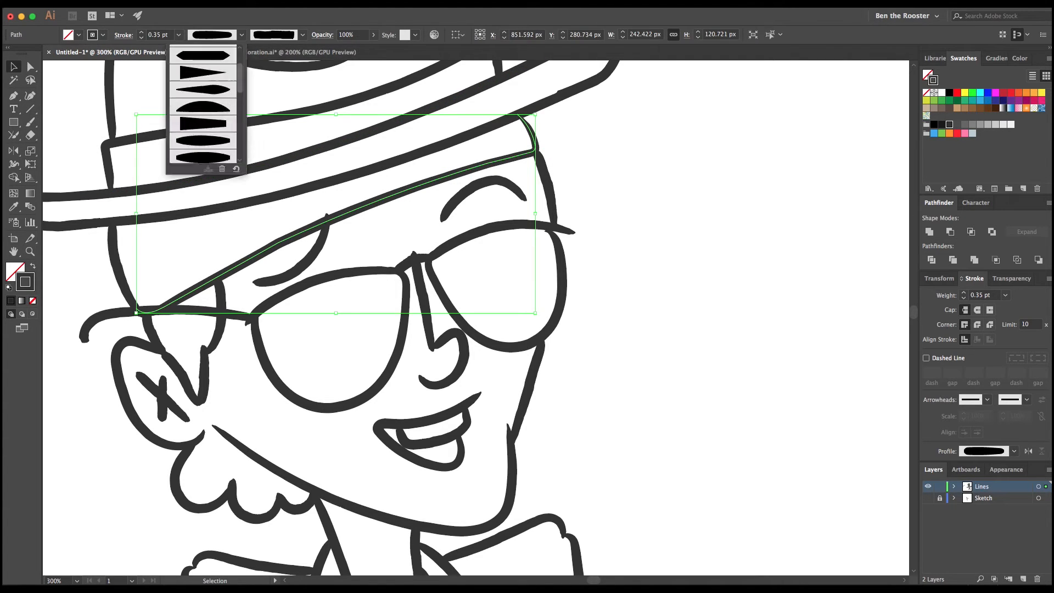
pyautogui.click(211, 52)
pyautogui.press('super+shift+a')
pyautogui.moveTo(301, 263); pyautogui.dragTo(304, 255)
pyautogui.press('super+shift+a')
# - Set the stroke to 0.25 pt and scatter small duplicated circles across the headband as polka dots
pyautogui.click(31, 122)
pyautogui.click(179, 34)
pyautogui.click(193, 48)
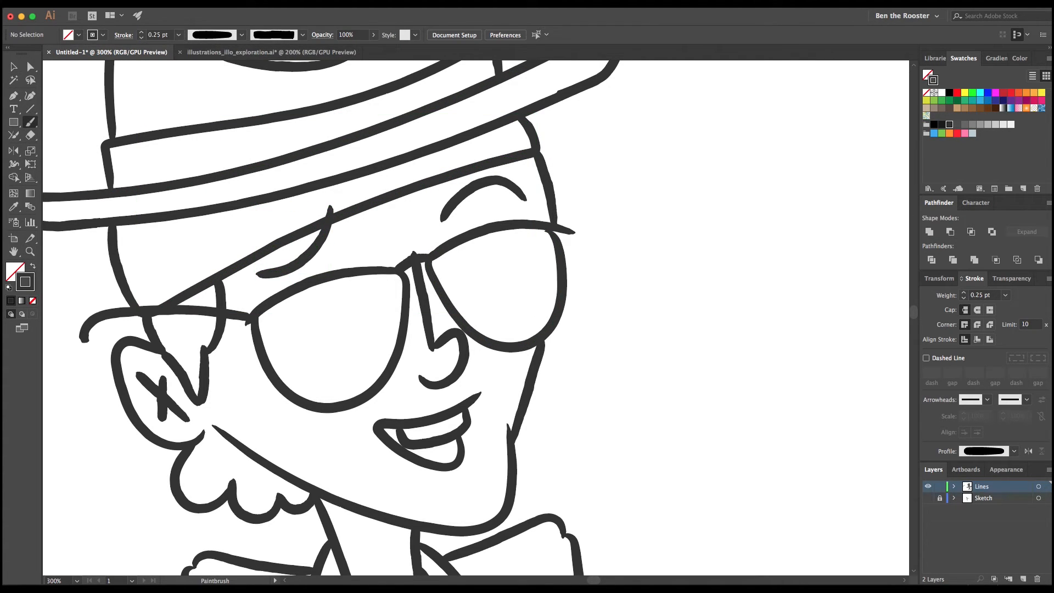
pyautogui.press('v')
pyautogui.click(141, 241)
pyautogui.press('super+shift+a')
pyautogui.moveTo(149, 254); pyautogui.dragTo(502, 140)
pyautogui.press('super+z')
pyautogui.keyDown('alt'); pyautogui.moveTo(502, 139); pyautogui.dragTo(182, 222); pyautogui.keyUp('alt')
pyautogui.keyDown('alt'); pyautogui.moveTo(182, 222); pyautogui.dragTo(167, 288); pyautogui.keyUp('alt')
pyautogui.press('super+shift+a')
pyautogui.keyDown('alt'); pyautogui.moveTo(254, 221); pyautogui.dragTo(294, 228); pyautogui.keyUp('alt')
pyautogui.press('super+shift+a')
# - Paint diagonal reflection stripes across both lenses of the sunglasses
pyautogui.scroll(-2, 475, 318)
pyautogui.moveTo(362, 222)
pyautogui.mouseDown()
pyautogui.moveTo(278, 346)
pyautogui.moveTo(291, 350)
pyautogui.mouseUp()
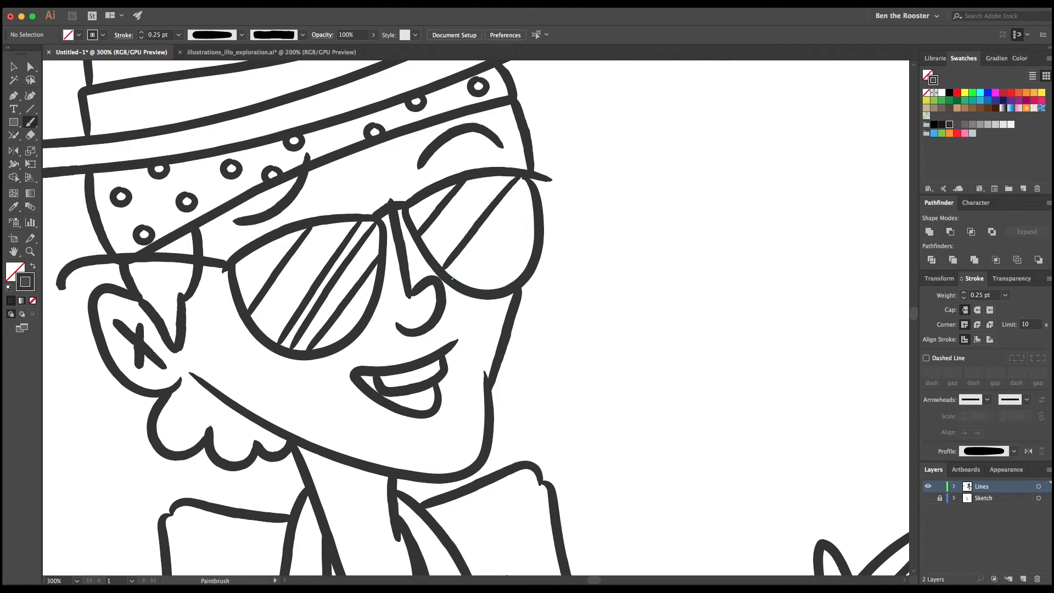
pyautogui.moveTo(466, 288); pyautogui.dragTo(466, 288)
# - Give all the lens stripes the Uniform width profile and a 0.2 pt stroke
pyautogui.press('v')
pyautogui.moveTo(439, 195); pyautogui.dragTo(508, 258)
pyautogui.keyDown('shift'); pyautogui.moveTo(275, 258); pyautogui.dragTo(351, 308); pyautogui.keyUp('shift')
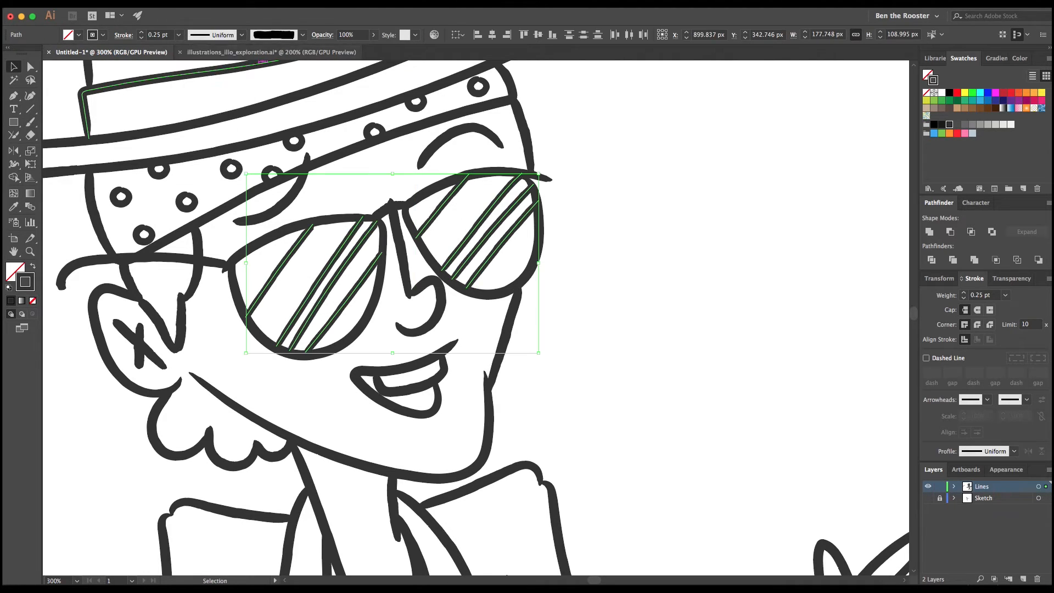
pyautogui.press('super+shift+a')
pyautogui.scroll(-3, 475, 318)
# - With the tapered 0.25 pt stroke, paint a V-shaped mark on the neck and a short necklace with a cross pendant
pyautogui.press('b')
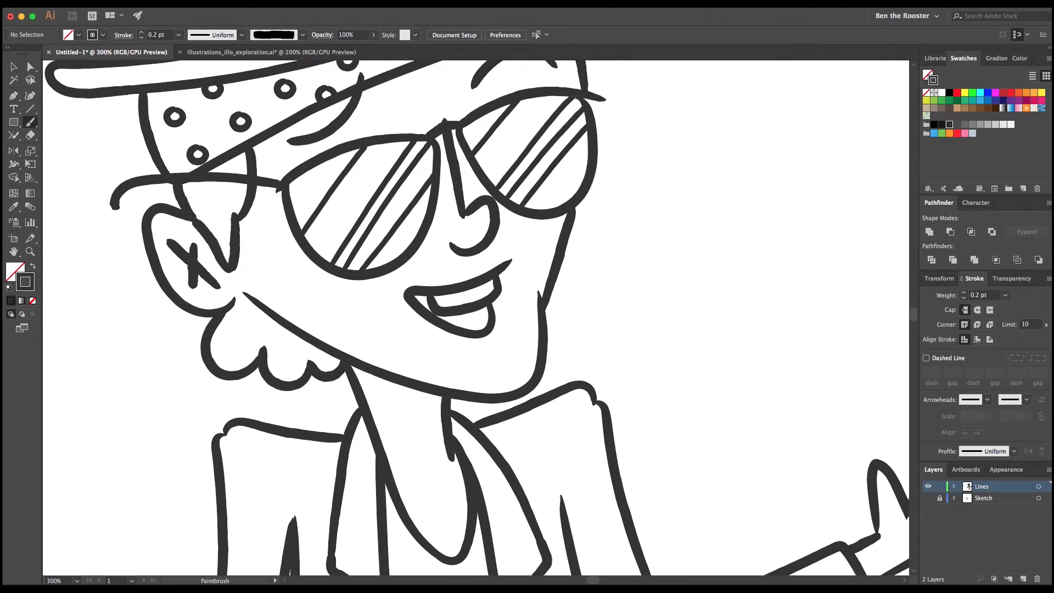
pyautogui.press('super+z')
pyautogui.moveTo(231, 341)
pyautogui.mouseDown()
pyautogui.moveTo(190, 211)
pyautogui.moveTo(167, 315)
pyautogui.mouseUp()
pyautogui.keyDown('super'); pyautogui.click(175, 98); pyautogui.keyUp('super')
pyautogui.press('super+shift+a')
pyautogui.moveTo(347, 389); pyautogui.dragTo(375, 389)
pyautogui.moveTo(374, 389)
pyautogui.mouseDown()
pyautogui.moveTo(351, 255)
pyautogui.moveTo(340, 264)
pyautogui.moveTo(346, 144)
pyautogui.mouseUp()
pyautogui.press('super+shift+a')
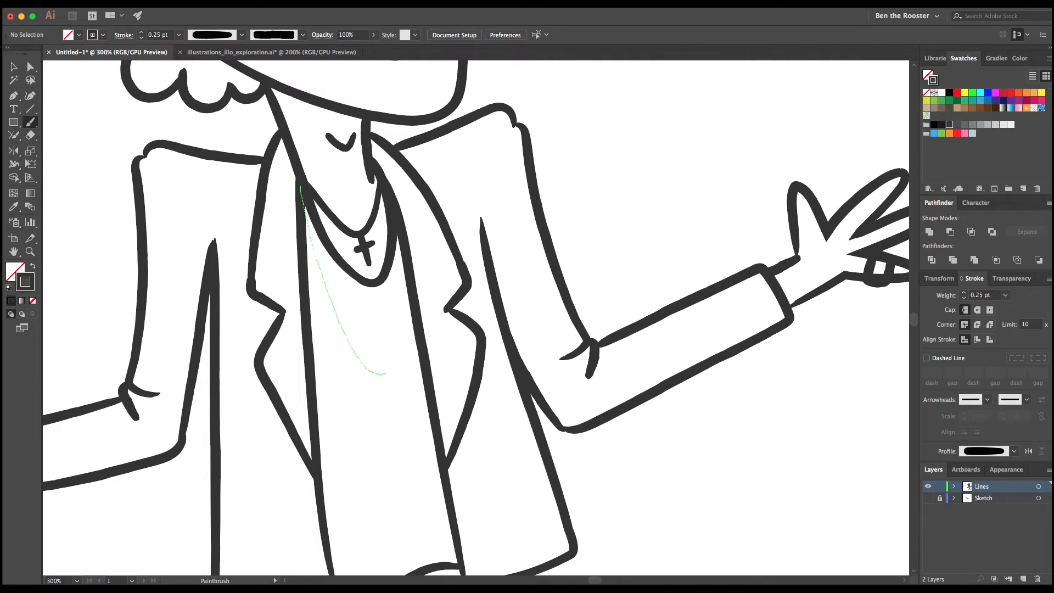
# - Paint a longer necklace as two parallel curves hanging across the shirt between the jacket edges
pyautogui.moveTo(387, 373); pyautogui.dragTo(406, 311)
pyautogui.moveTo(398, 384); pyautogui.dragTo(399, 385)
pyautogui.press('super+z')
pyautogui.moveTo(301, 258); pyautogui.dragTo(302, 276)
pyautogui.moveTo(417, 326); pyautogui.dragTo(417, 326)
# - Paint a fold line above the shirt hem and a pocket flap on each side of the jacket
pyautogui.scroll(-5, 417, 327)
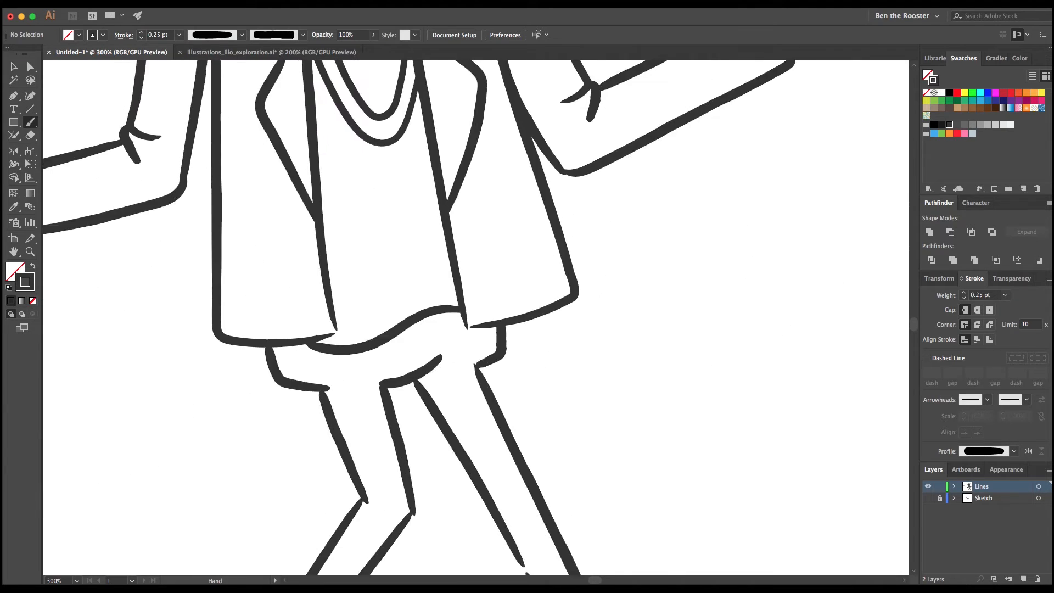
pyautogui.moveTo(417, 390); pyautogui.dragTo(419, 390)
pyautogui.scroll(2, 419, 390)
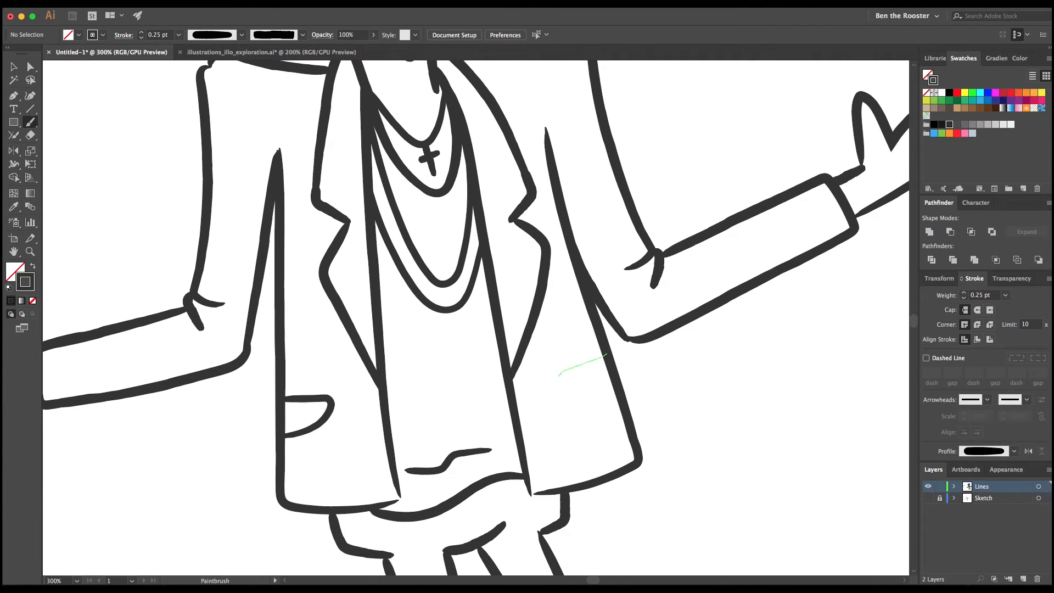
pyautogui.moveTo(559, 375); pyautogui.dragTo(612, 393)
# - Paint a small cluster of pointed feathers on the left side of the hat, above its band
pyautogui.moveTo(270, 221)
pyautogui.mouseDown()
pyautogui.moveTo(211, 356)
pyautogui.moveTo(423, 208)
pyautogui.moveTo(340, 502)
pyautogui.mouseUp()
pyautogui.moveTo(474, 94); pyautogui.dragTo(401, 509)
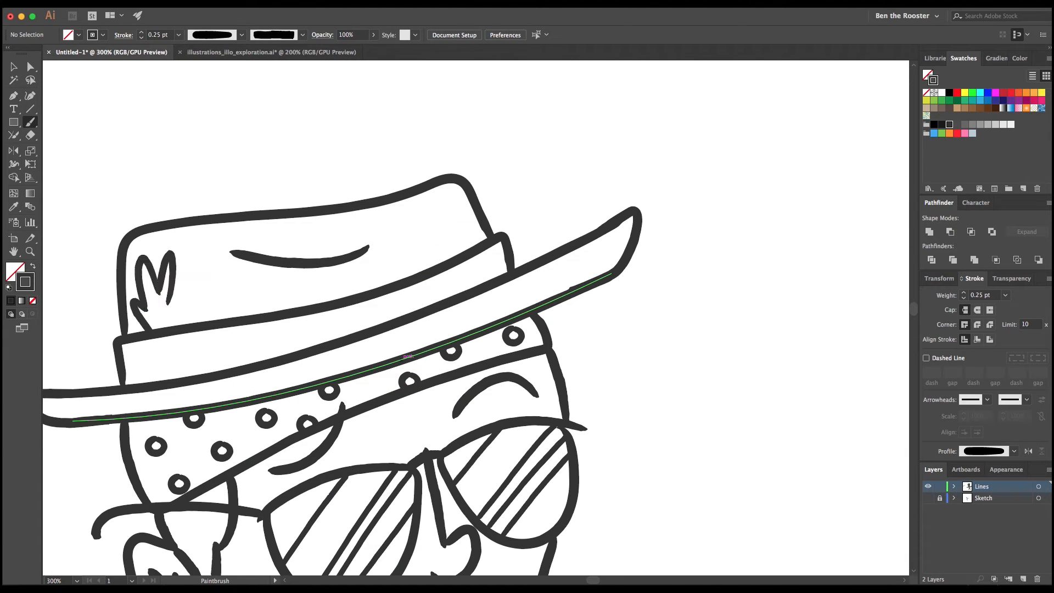
pyautogui.hotkey('shift', 'j')
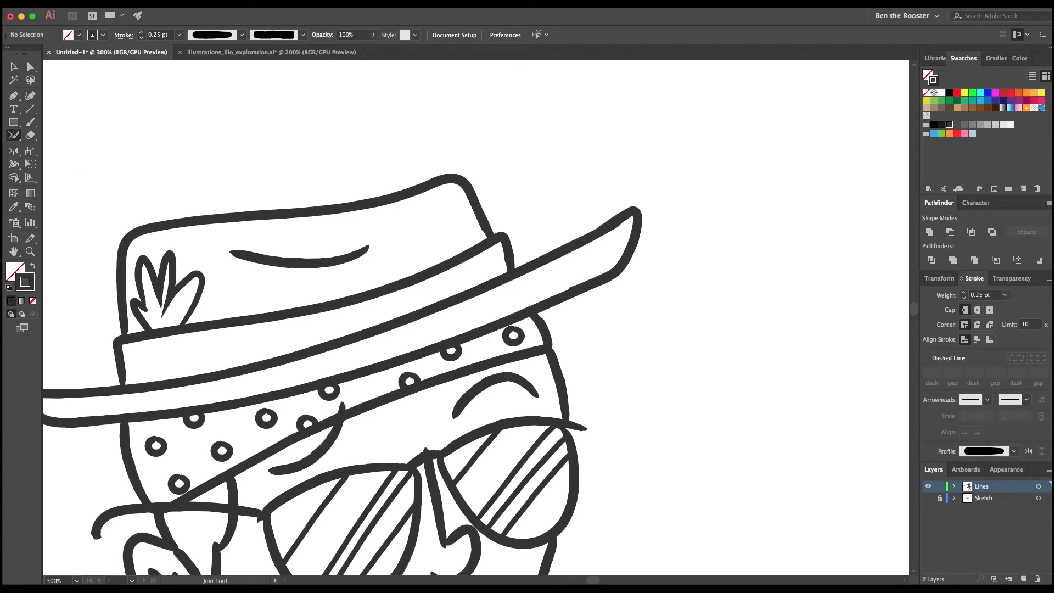
# - Smooth the outlines of the feather cluster on the hat and refine its anchor points
pyautogui.keyDown('super'); pyautogui.click(168, 299); pyautogui.keyUp('super')
pyautogui.moveTo(14, 135); pyautogui.dragTo(58, 160)
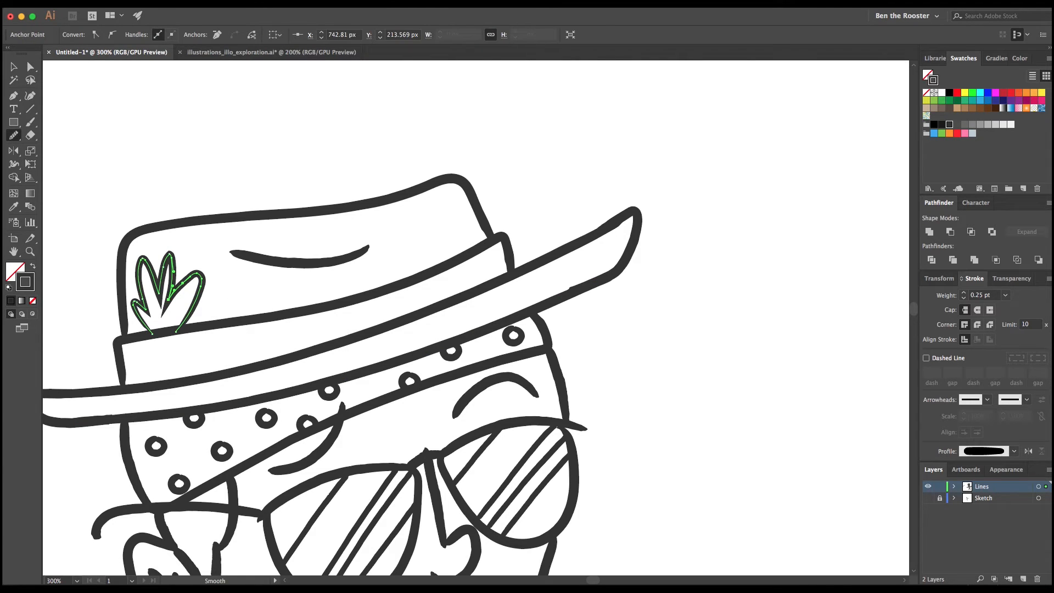
pyautogui.moveTo(182, 283); pyautogui.dragTo(201, 277)
pyautogui.moveTo(133, 303); pyautogui.dragTo(145, 326)
pyautogui.press('a')
pyautogui.click(174, 294)
pyautogui.press('super+shift+a')
pyautogui.scroll(-5, 339, 262)
pyautogui.scroll(-5, 338, 126)
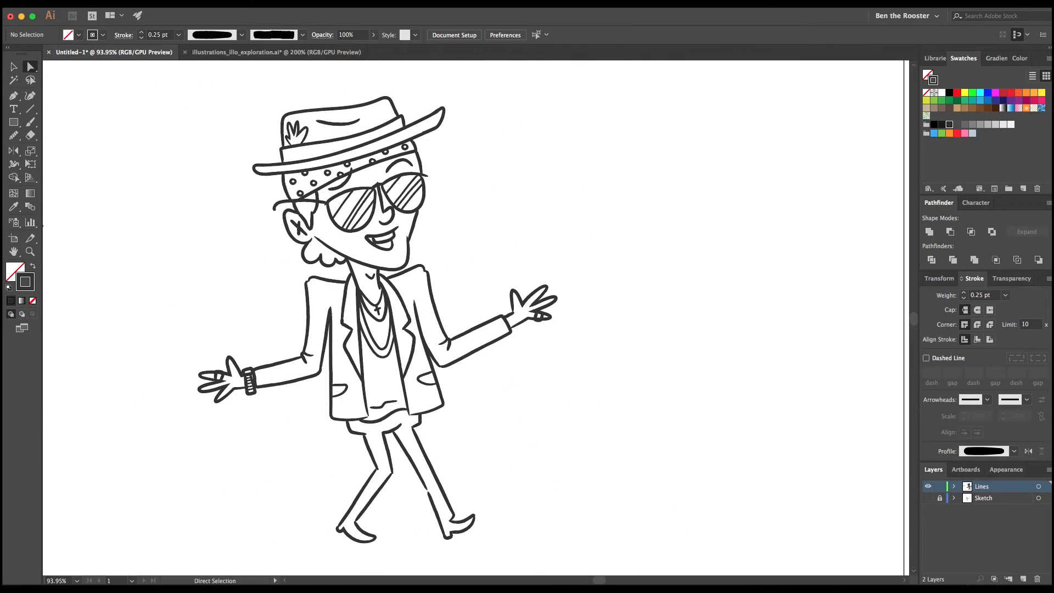